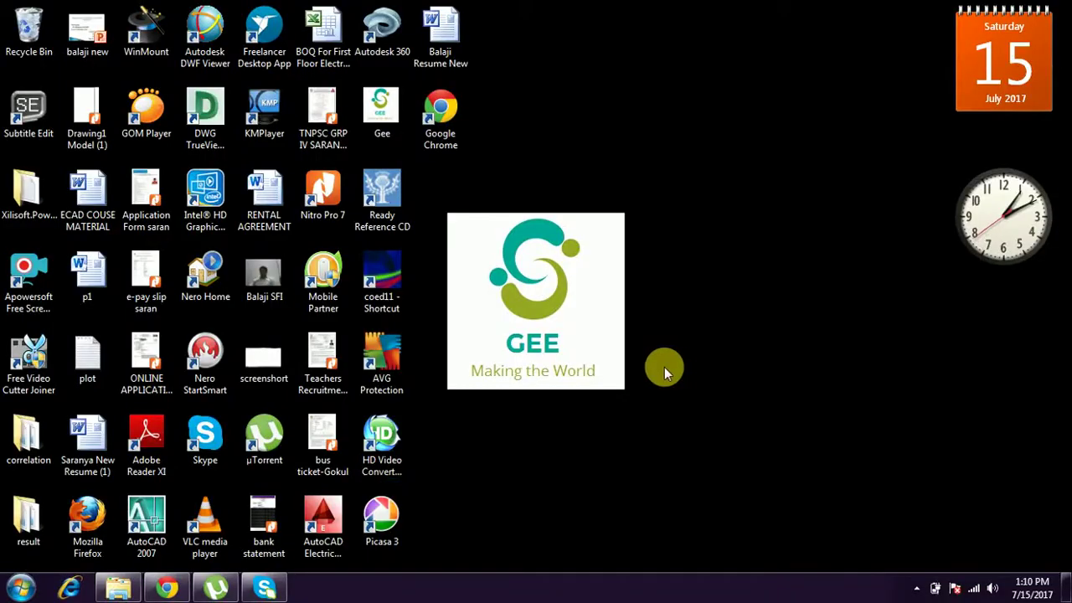
Step: Launch Chrome from the taskbar so the Google India homepage appears
left_click(170, 588)
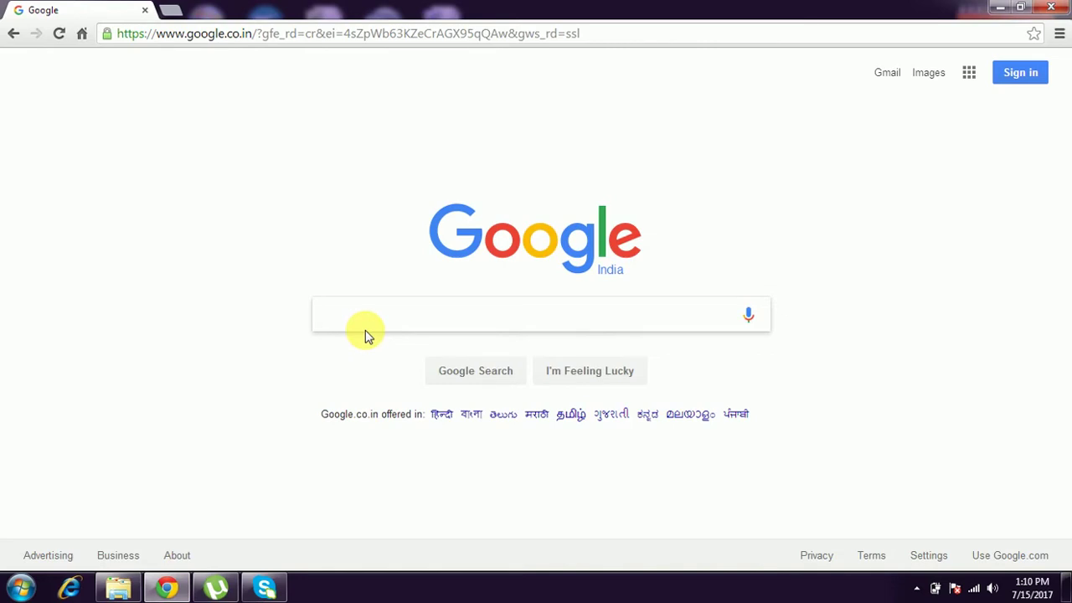
Step: Search Google for 'create a gmail account'
type("cre")
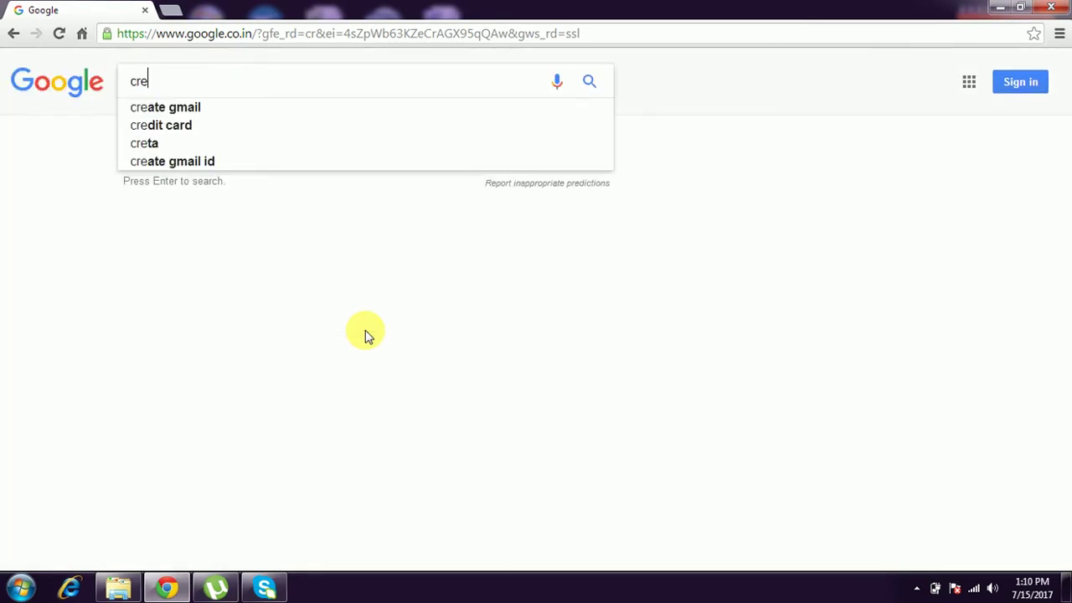
type("ate")
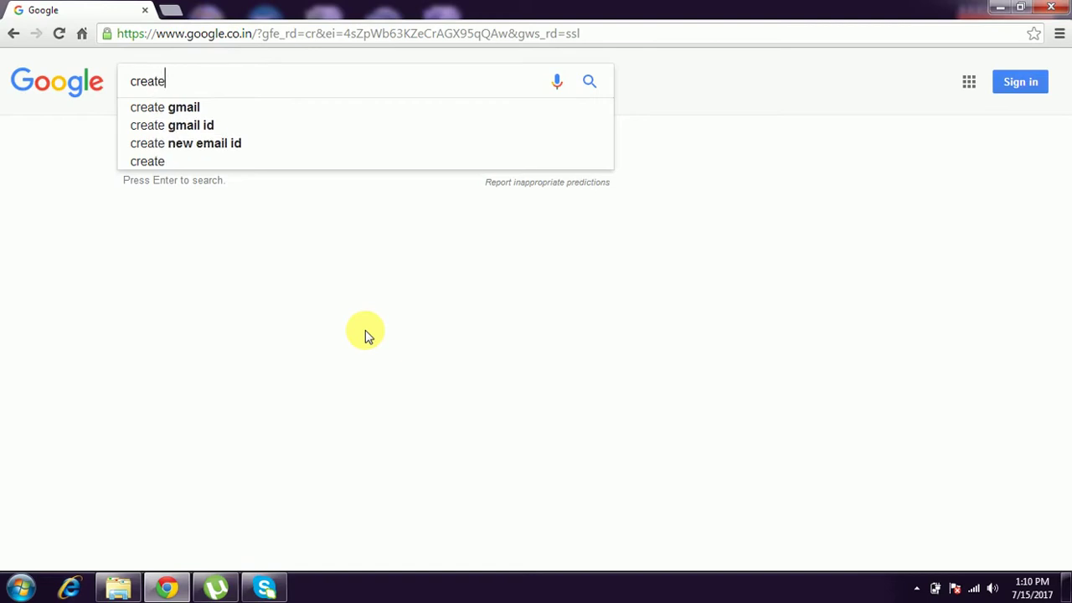
type(" a ")
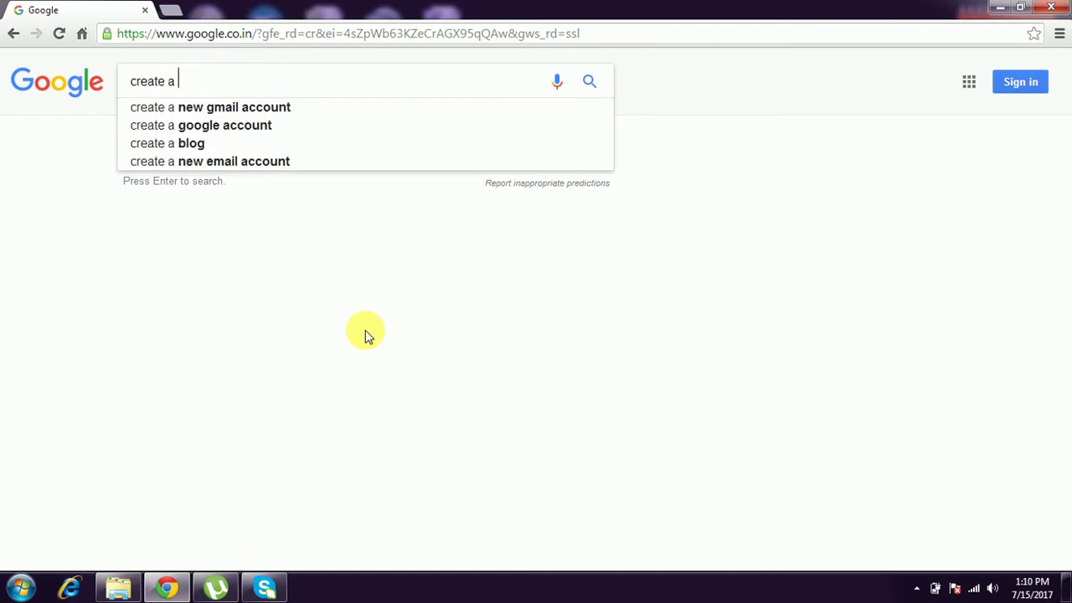
type("gmail")
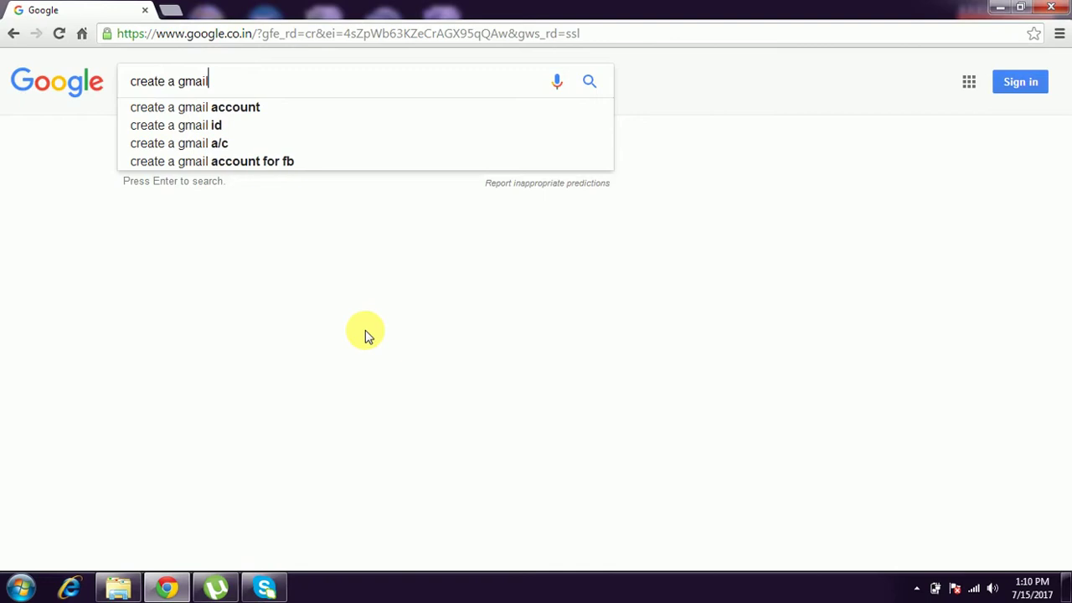
type(" accoun")
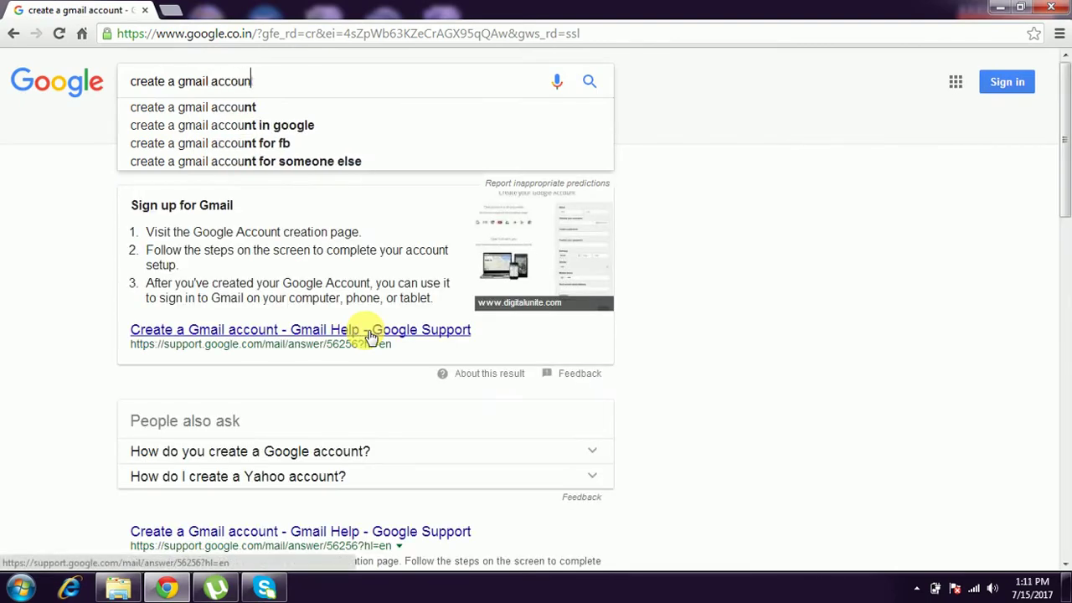
type("t")
Step: From the results, open the English (hl=en) 'Create your Google Account' sign-up page instead of the hl=ga one
scroll(310, 389, "down", 3)
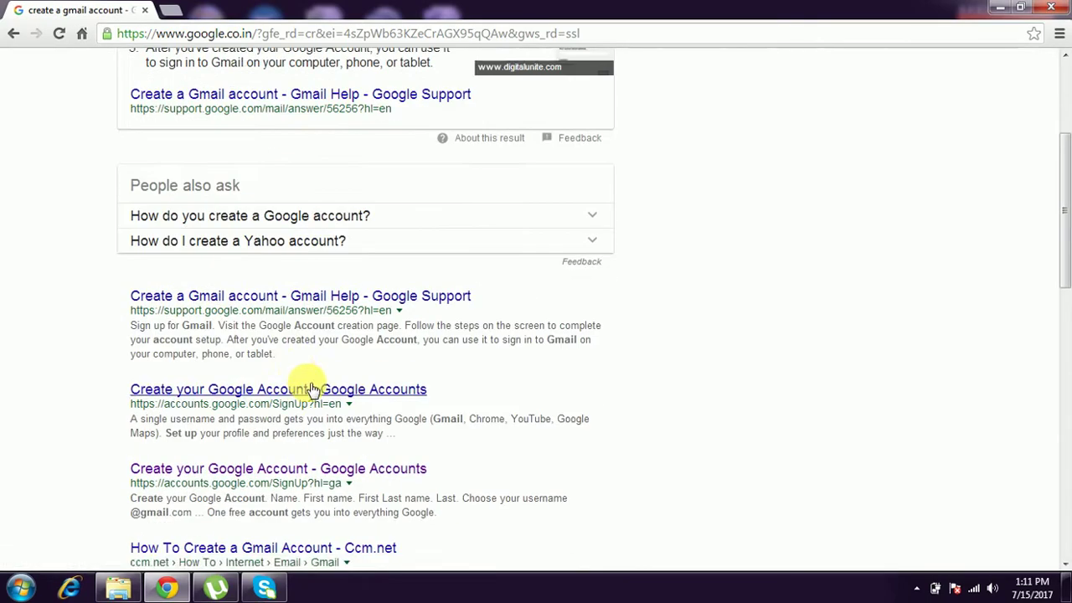
left_click(285, 471)
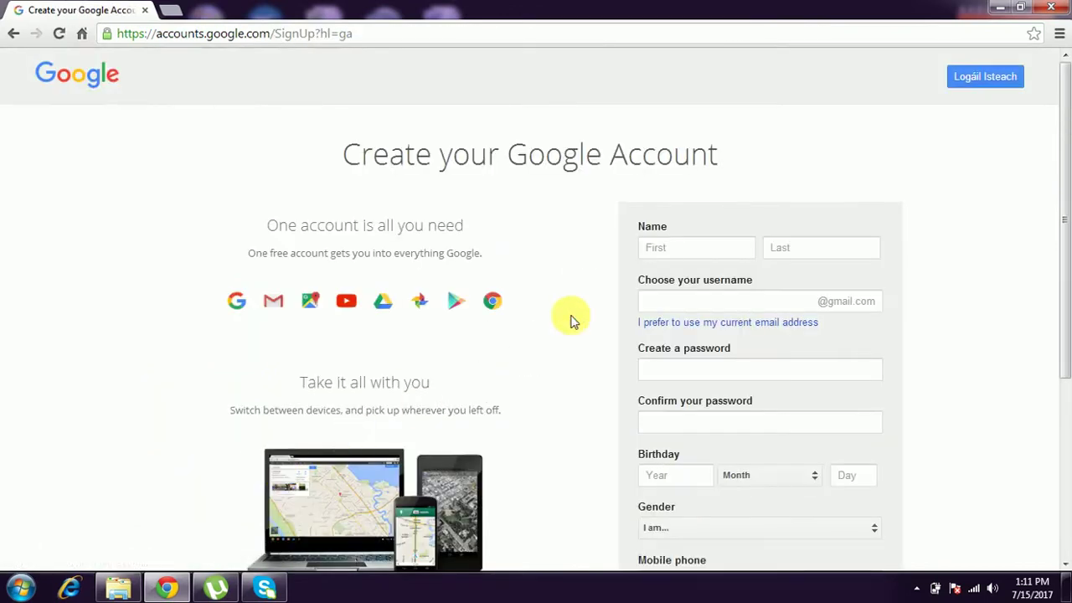
left_click(15, 39)
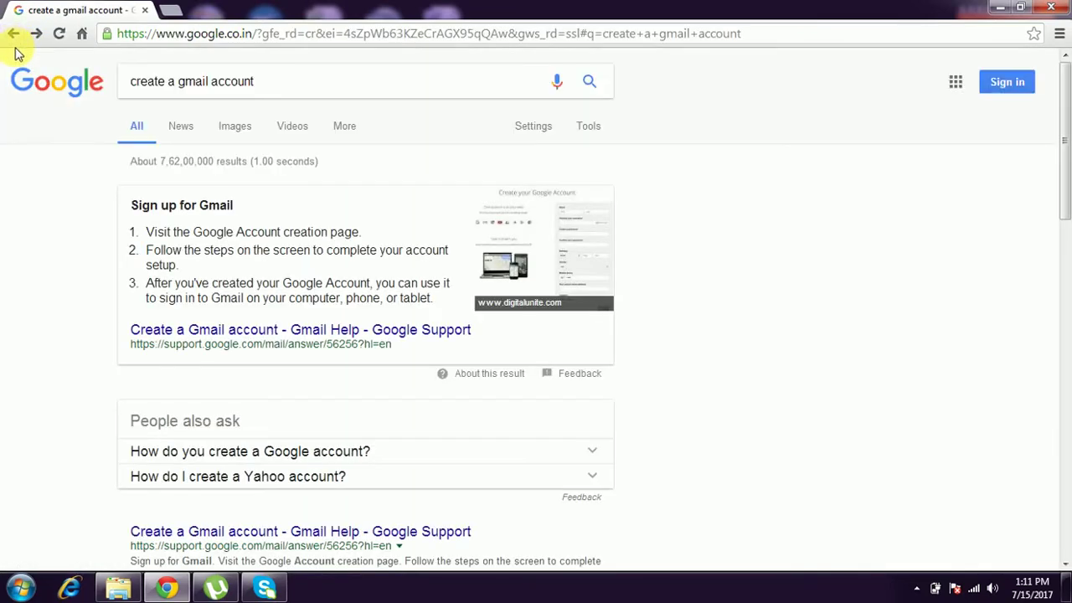
scroll(195, 258, "down", 7)
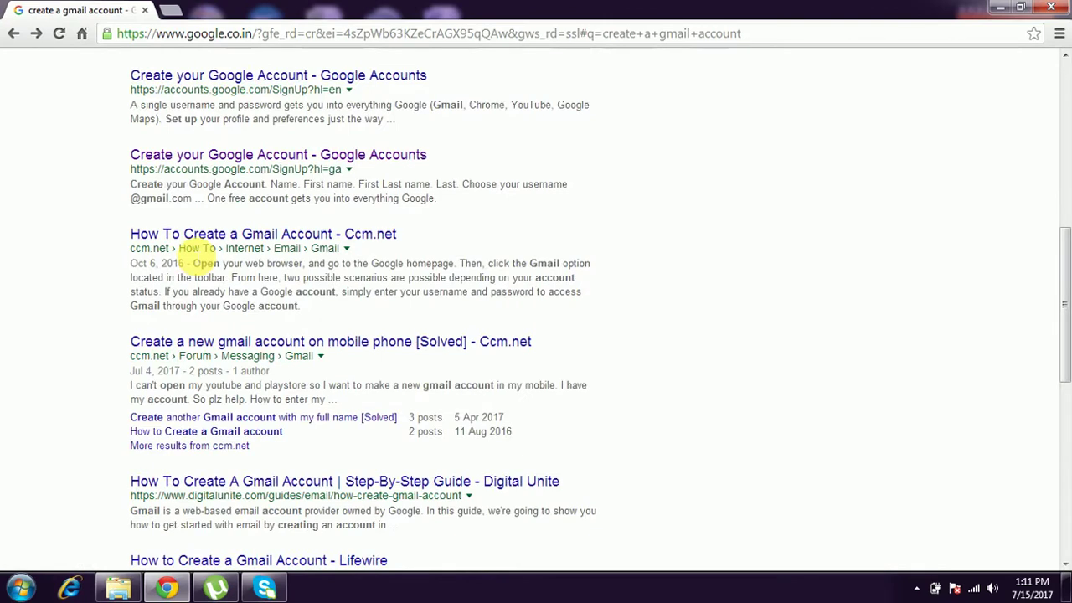
left_click(213, 80)
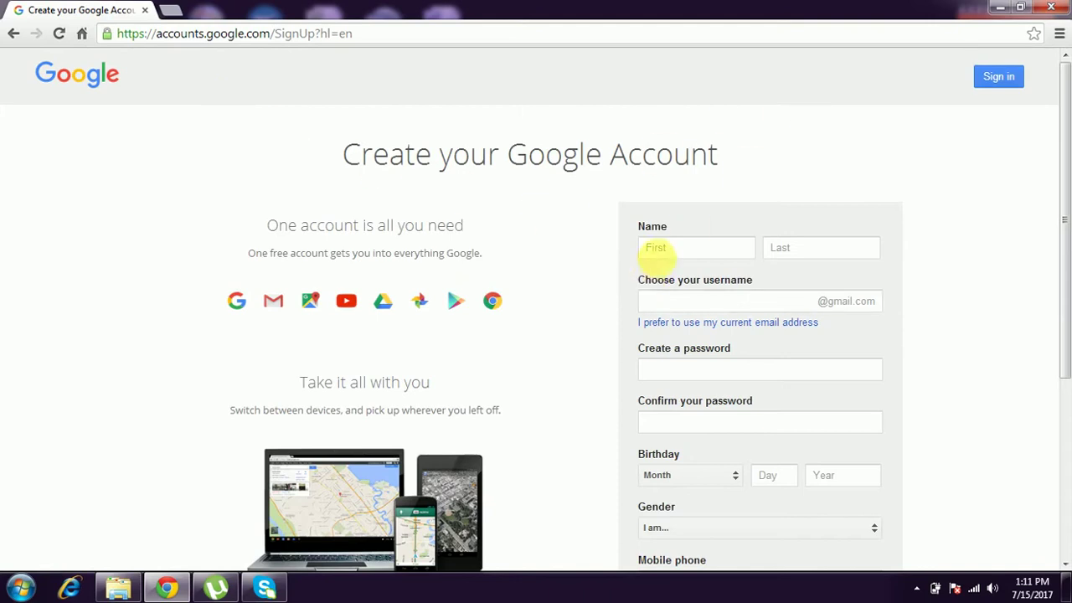
Step: Enter the first and last name, then swap the taken username's trailing digits for a new year
left_click(679, 246)
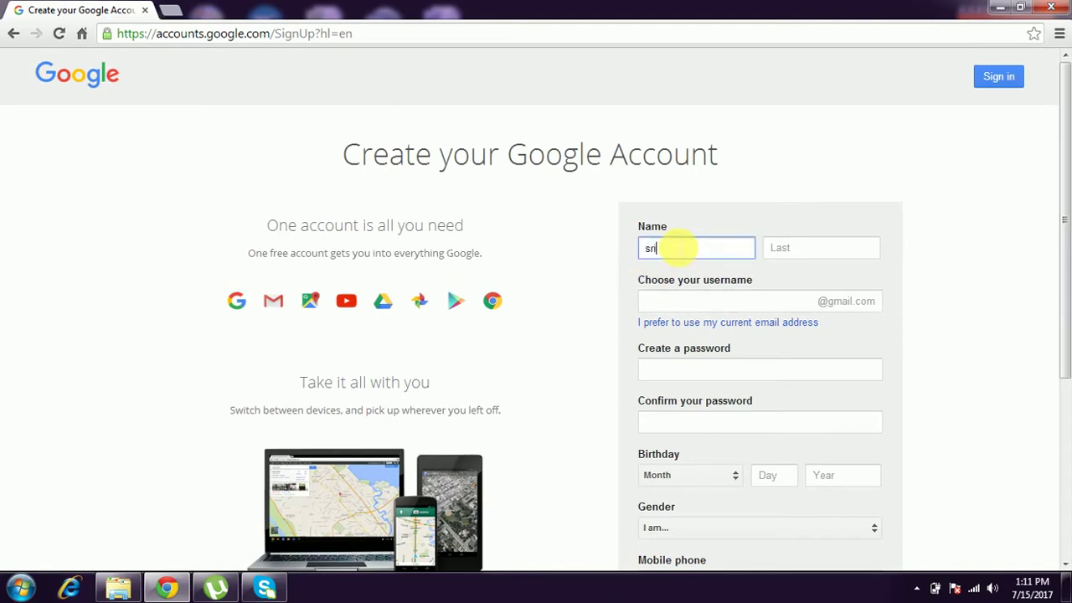
key("Tab")
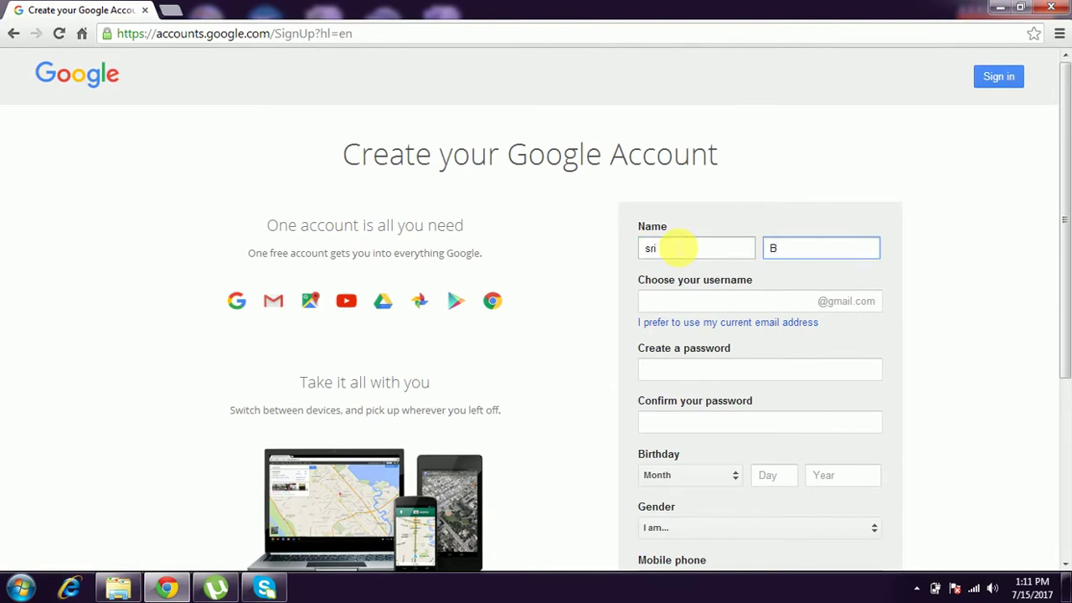
key("Tab")
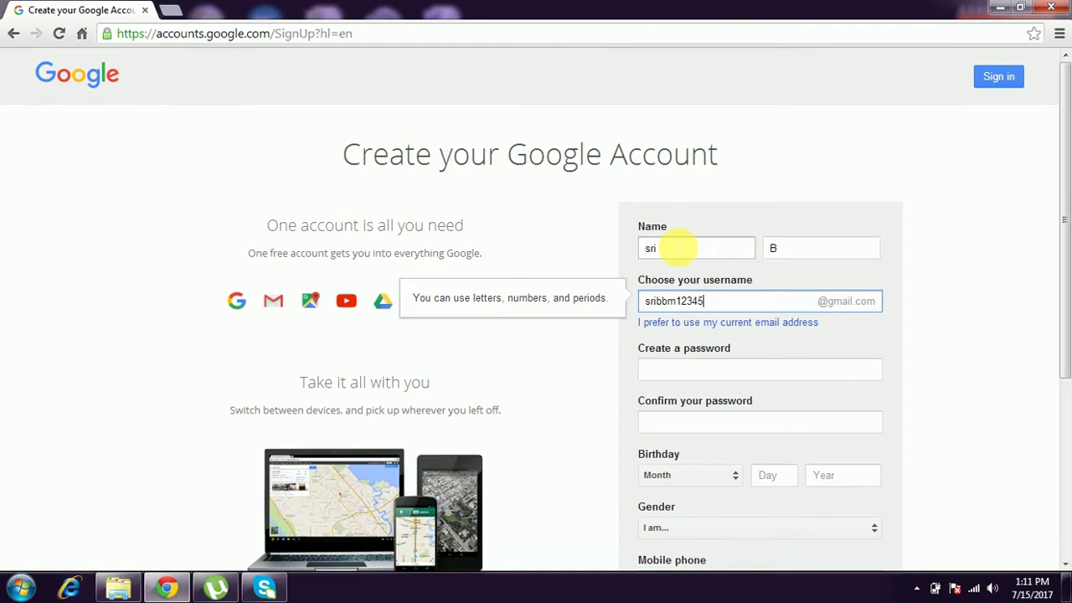
left_click(677, 370)
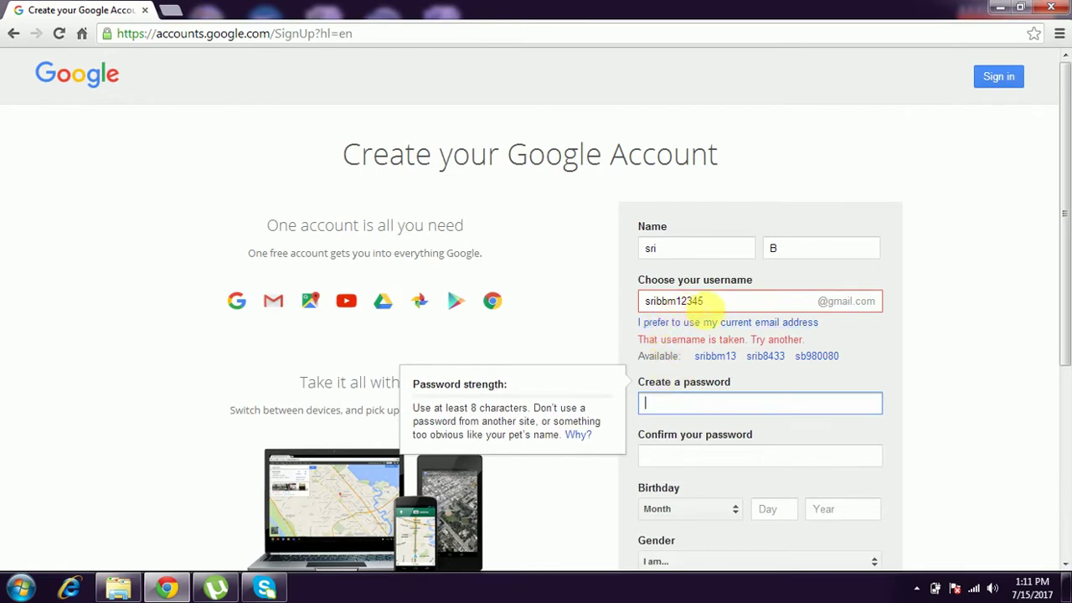
left_click_drag(703, 301, 682, 302)
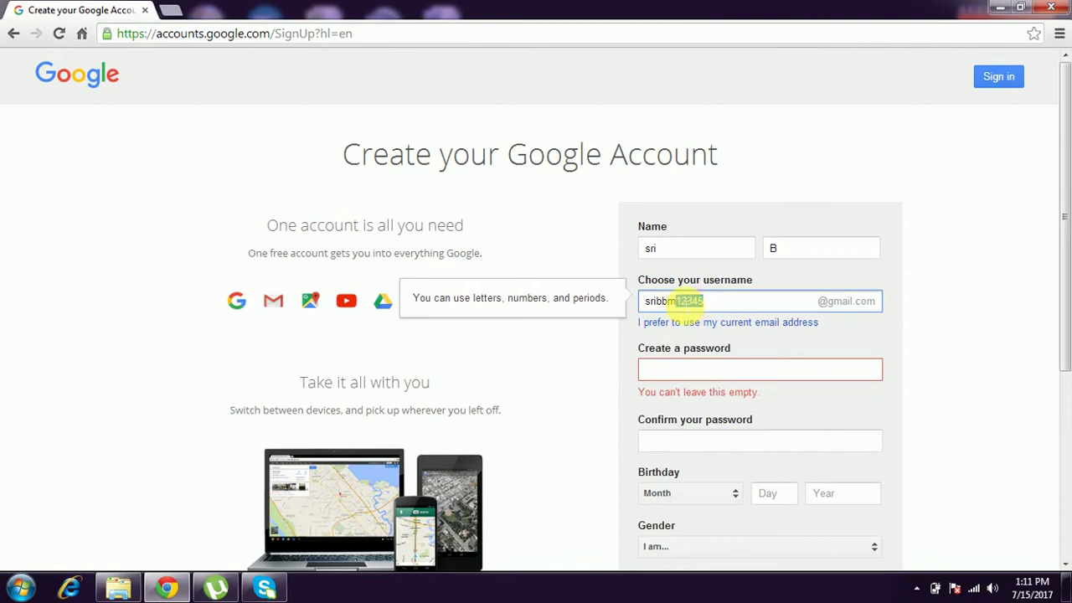
type("198")
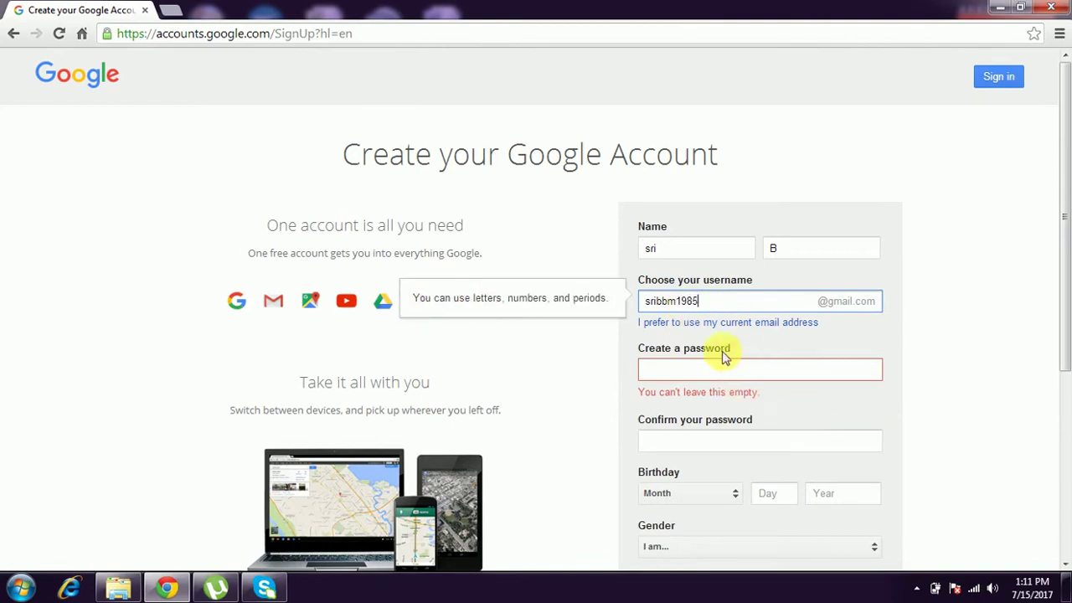
type("5")
left_click(603, 365)
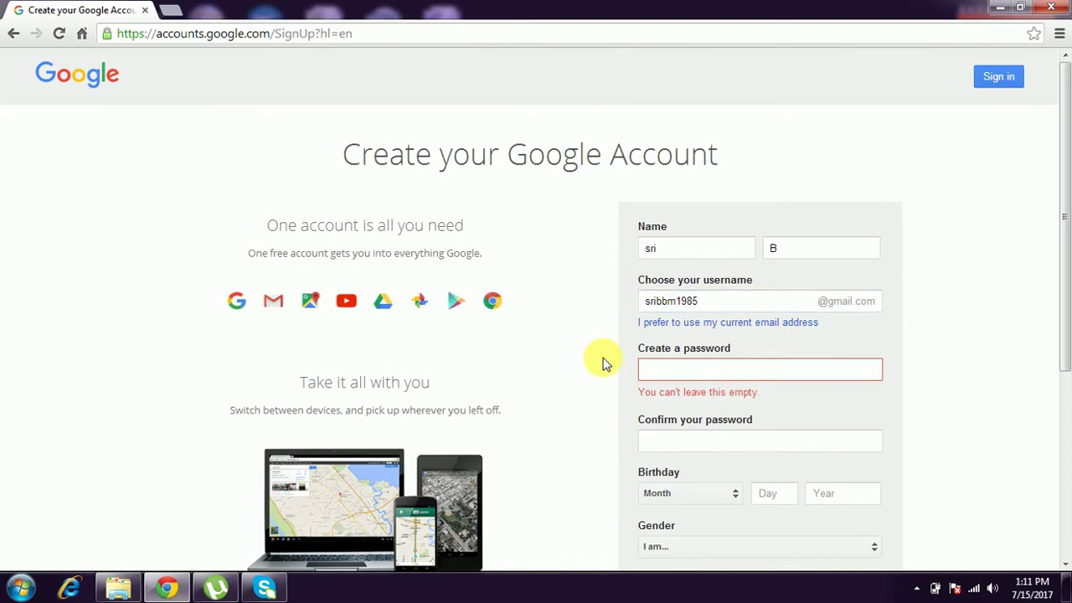
left_click(677, 373)
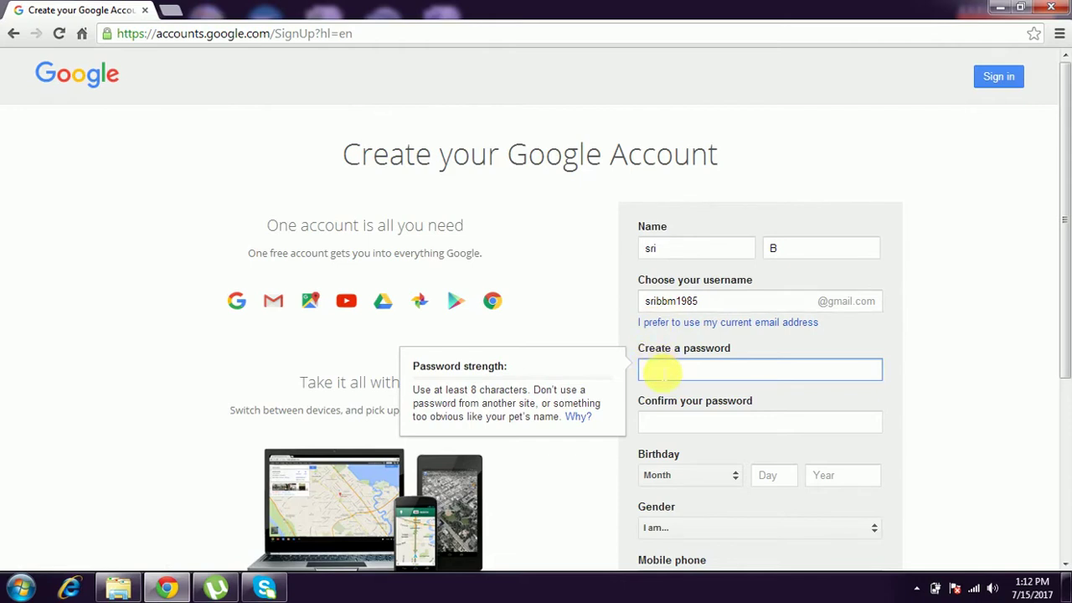
Step: Enter and confirm the account password, then set the birth month to August and day to 12
key("Tab")
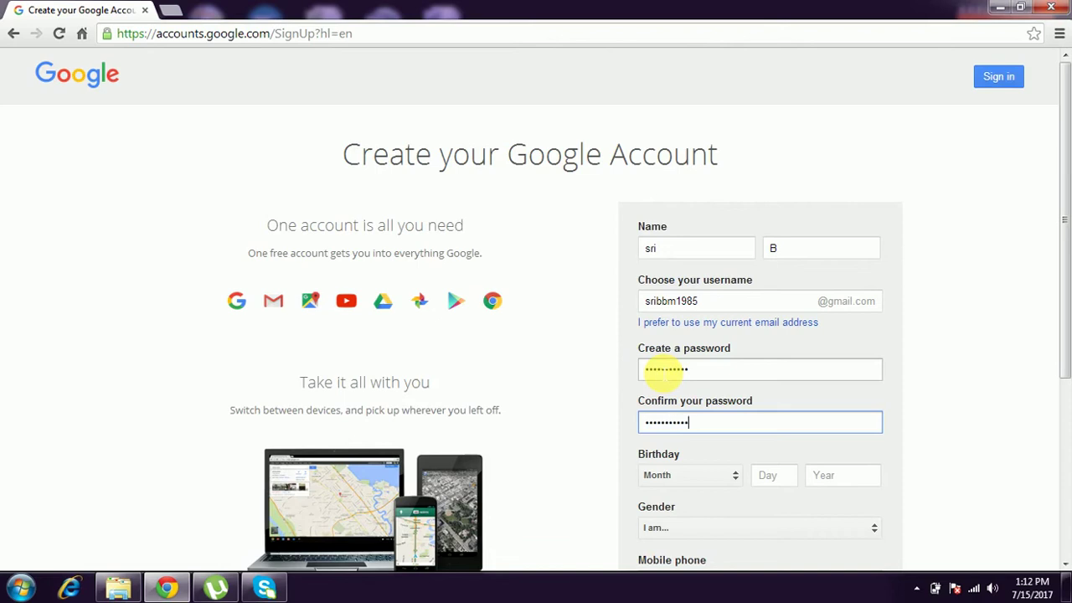
left_click(735, 478)
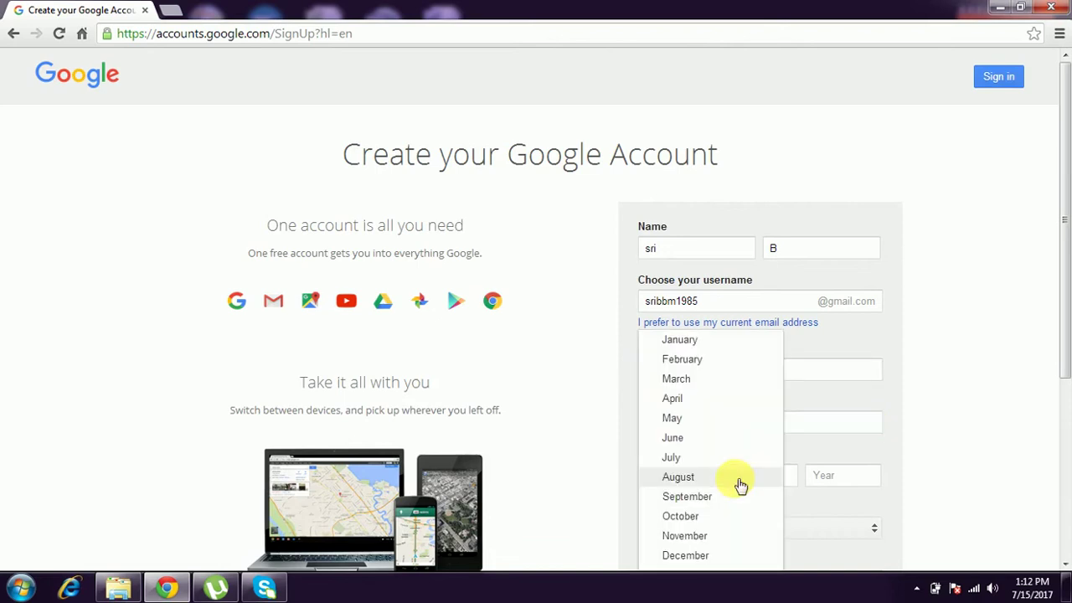
left_click(689, 476)
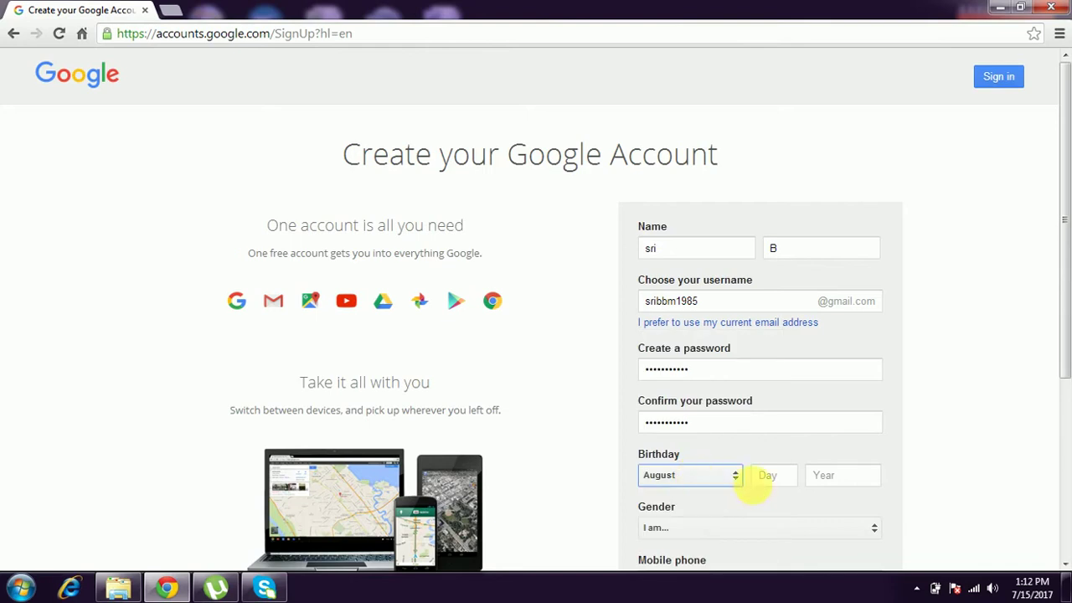
left_click(770, 487)
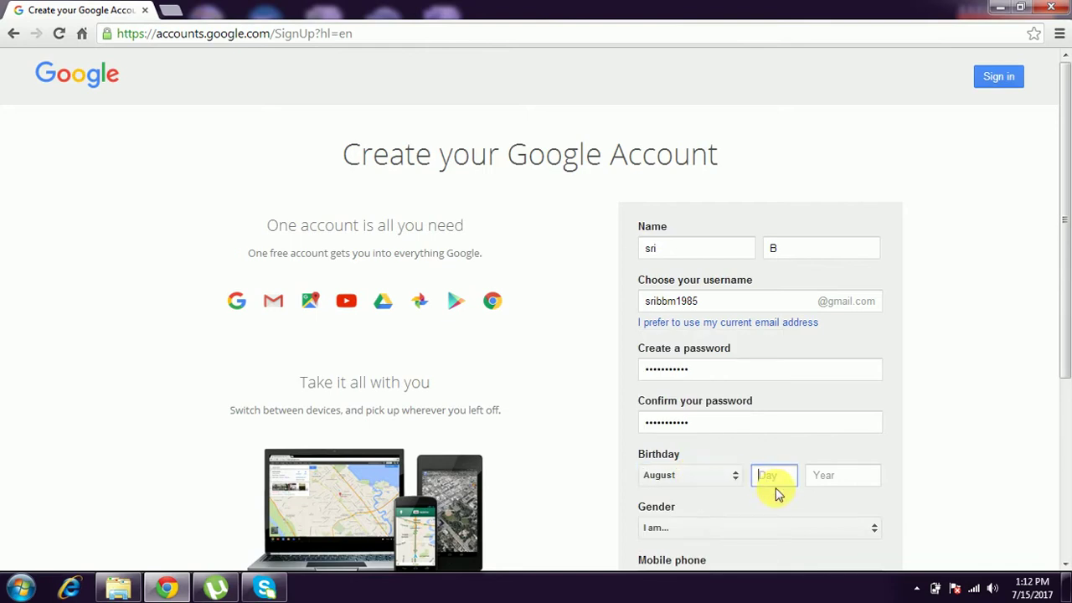
type("12")
left_click(824, 488)
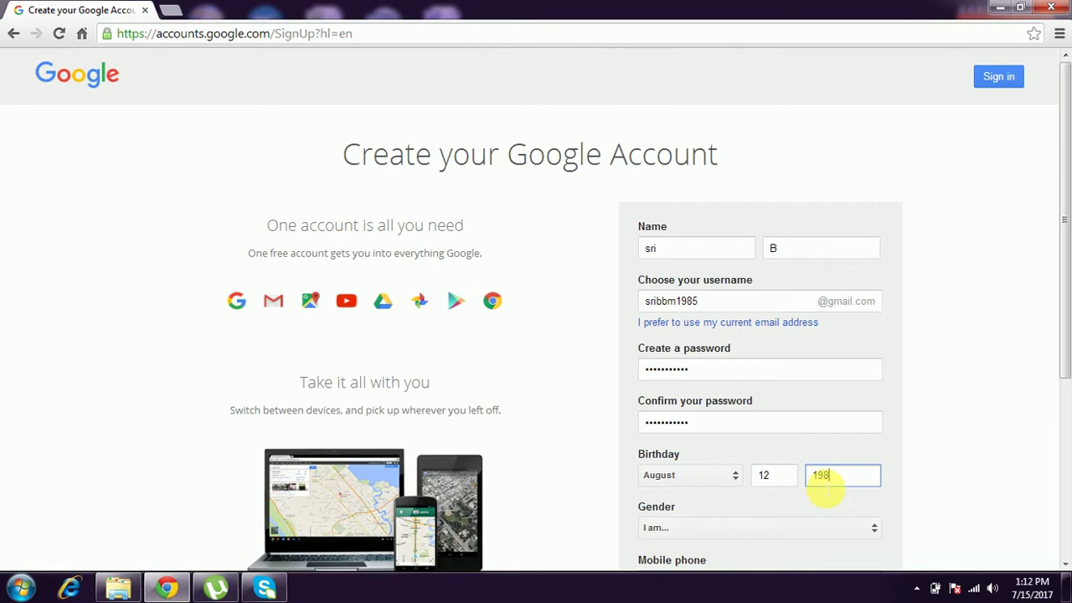
Step: Enter birth year 1988, choose Male as gender, add the mobile number, and submit the form
type("1988")
scroll(825, 490, "down", 3)
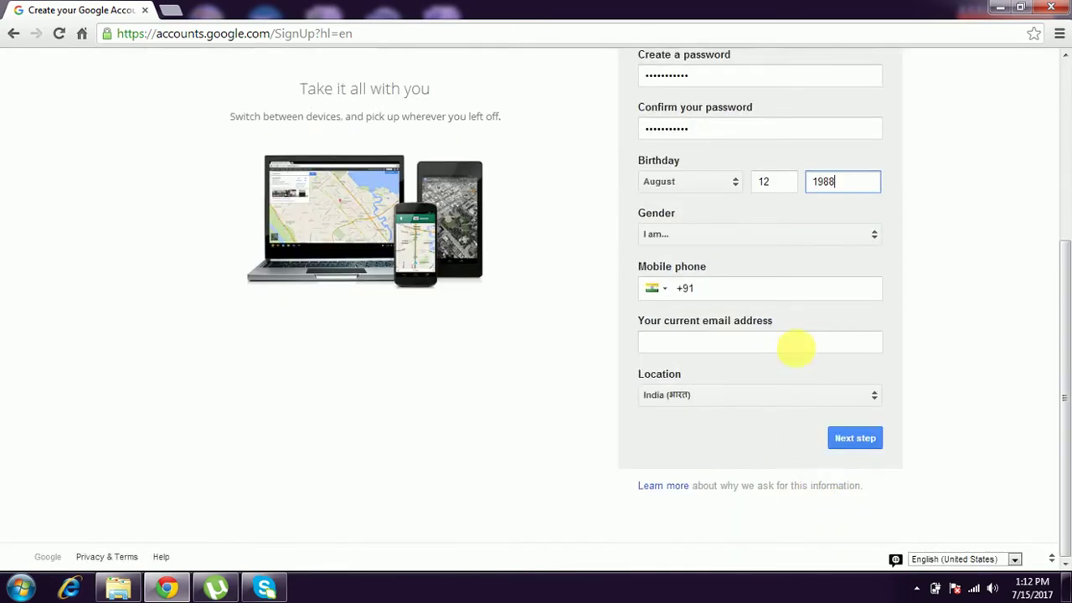
left_click(869, 238)
left_click(700, 256)
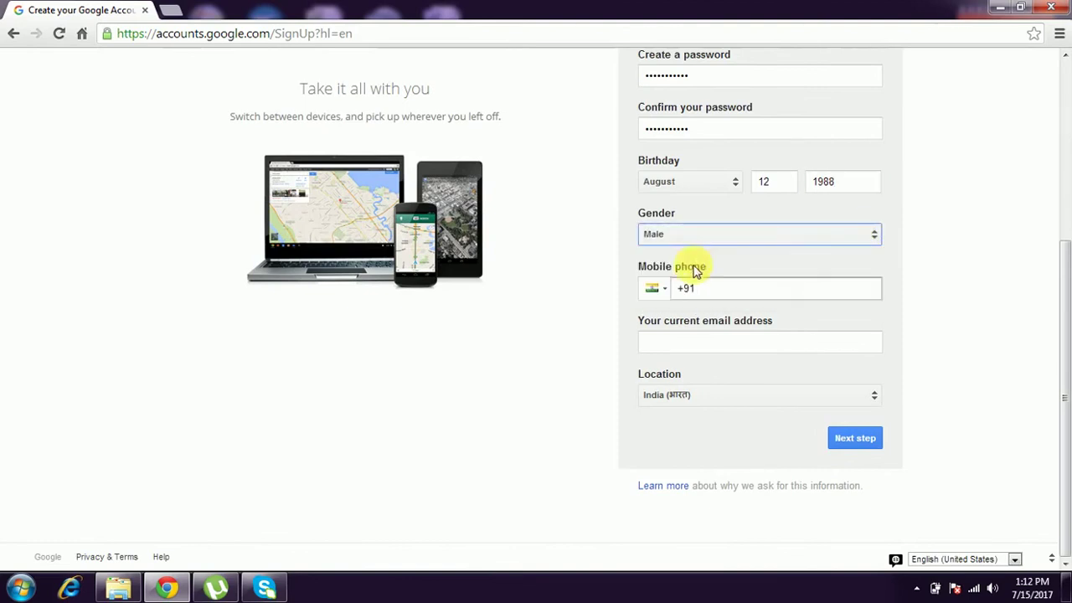
left_click(724, 293)
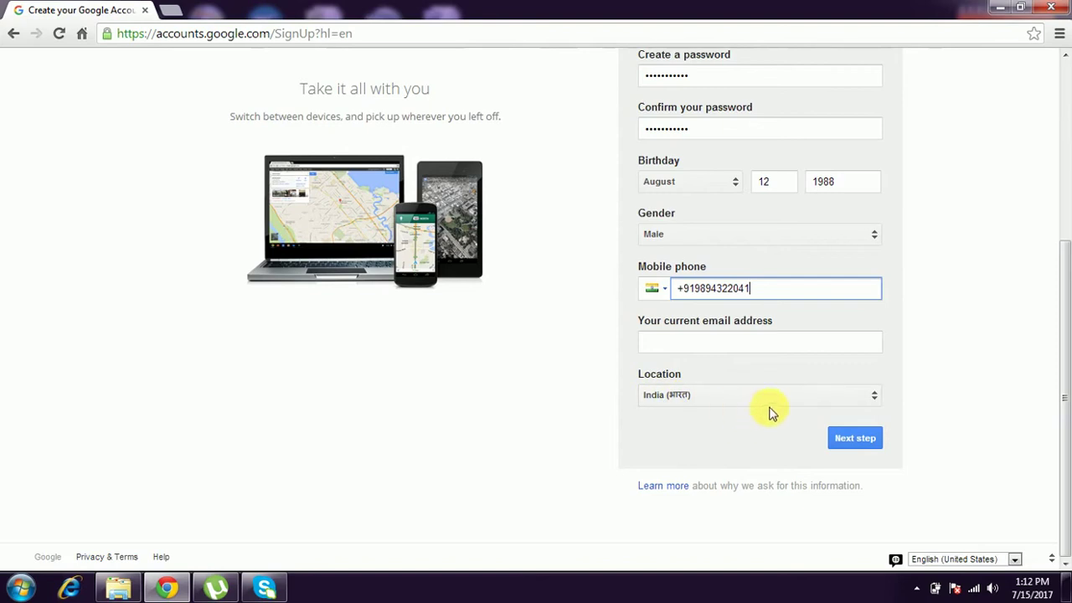
left_click(855, 439)
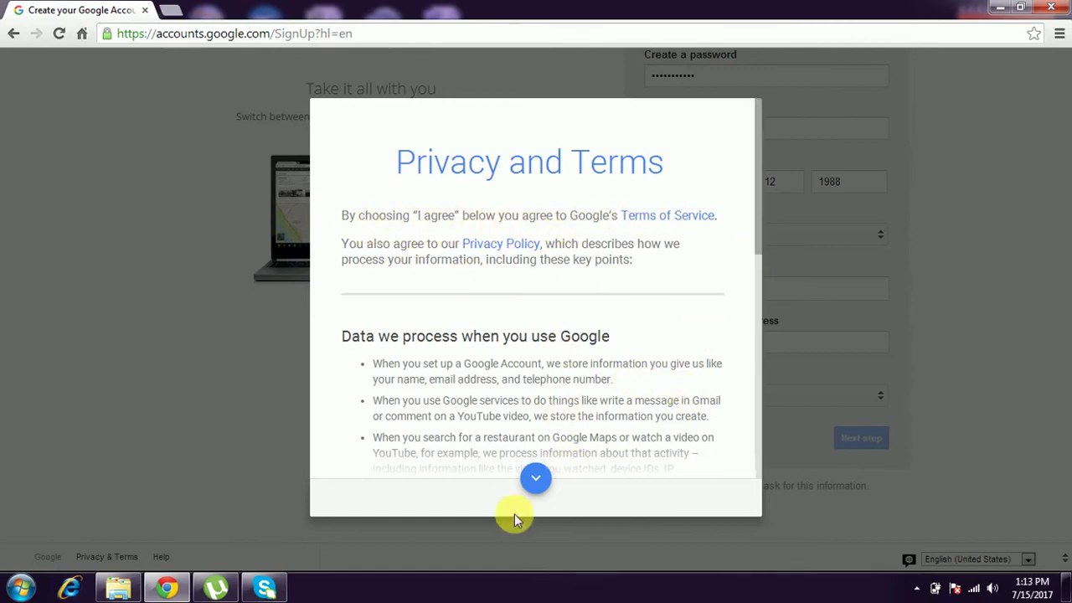
Step: Scroll to the end of the Privacy and Terms and click I AGREE
left_click(534, 479)
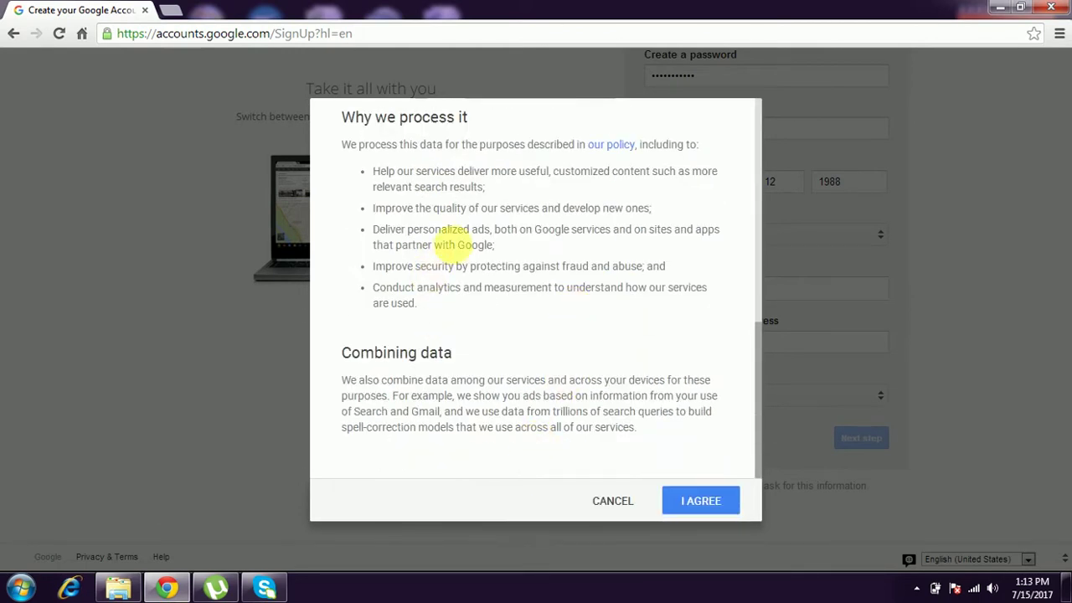
left_click(685, 510)
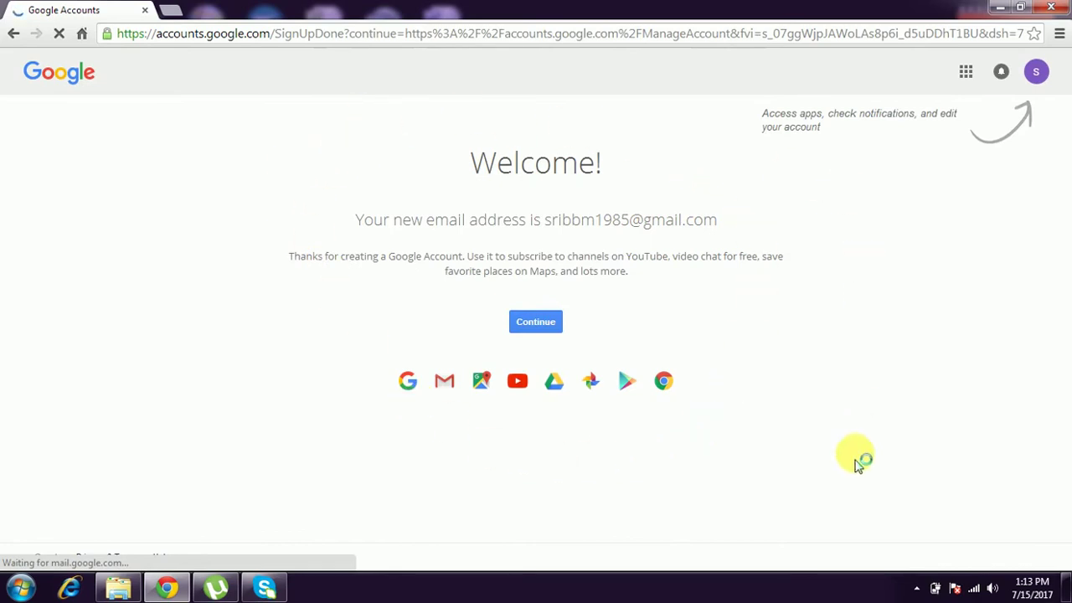
Step: Continue past the Welcome page and launch Gmail from the Google apps grid
left_click(546, 330)
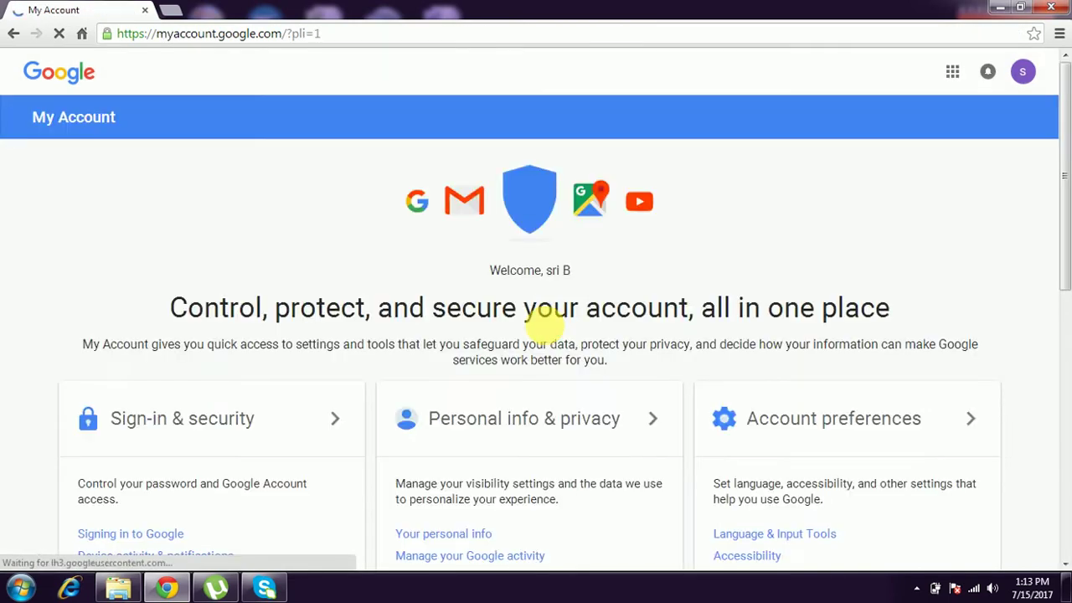
scroll(474, 352, "down", 6)
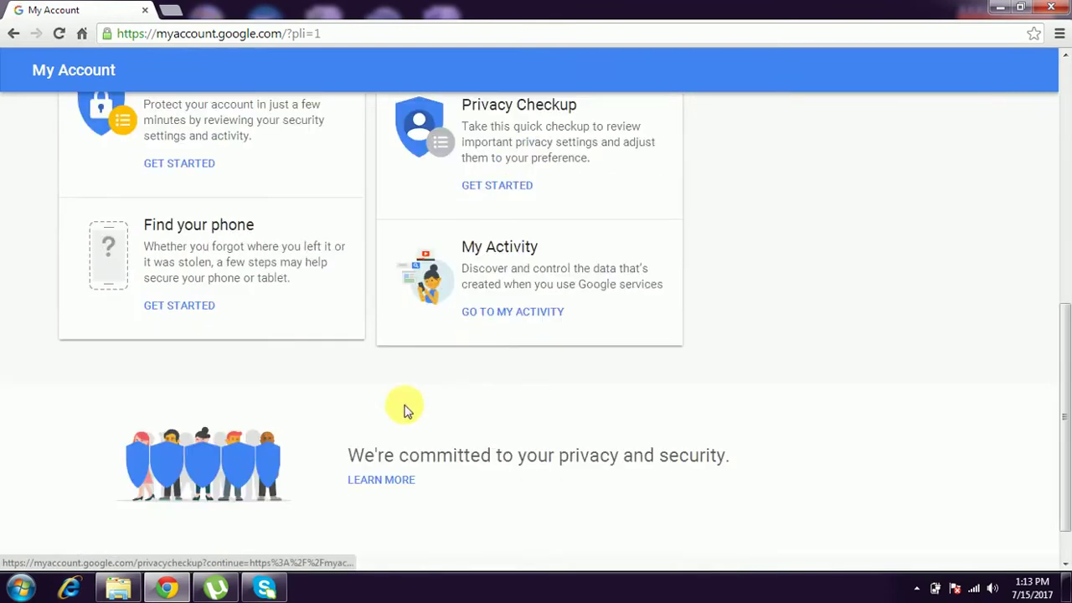
scroll(402, 426, "up", 6)
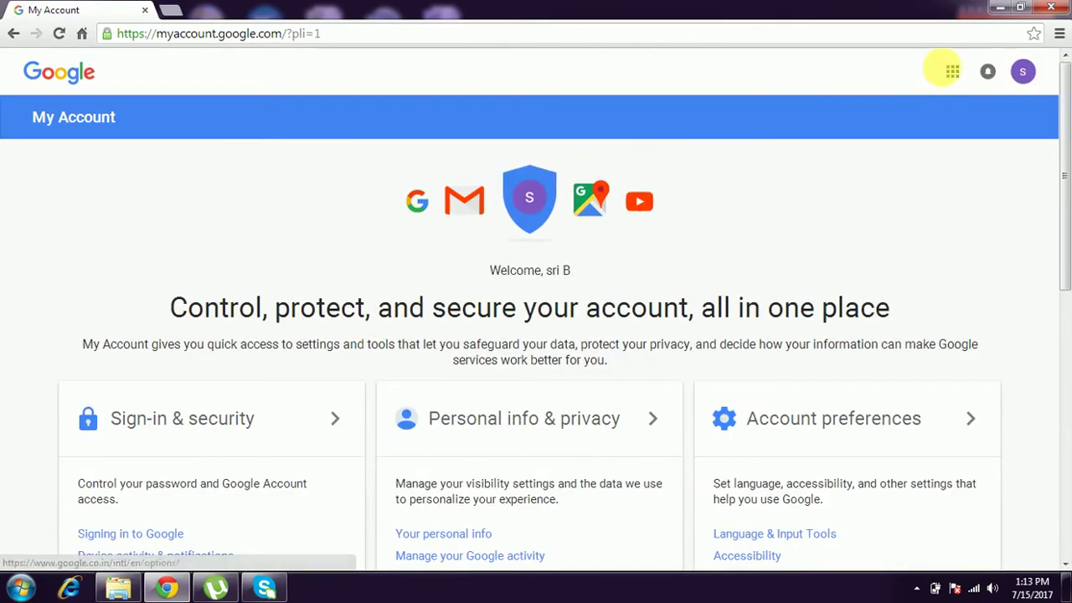
left_click(953, 74)
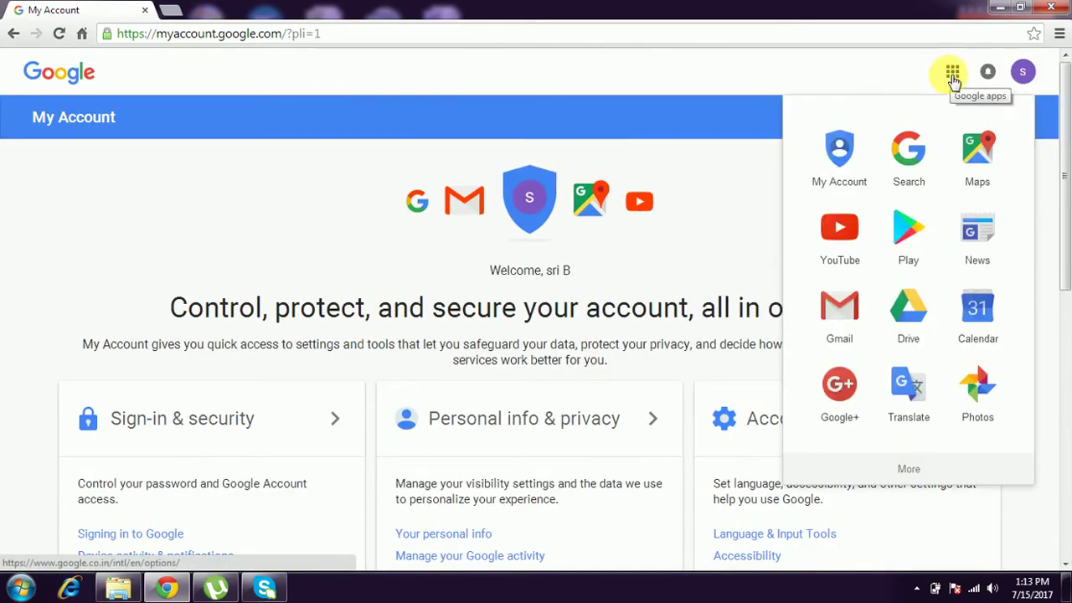
left_click(841, 313)
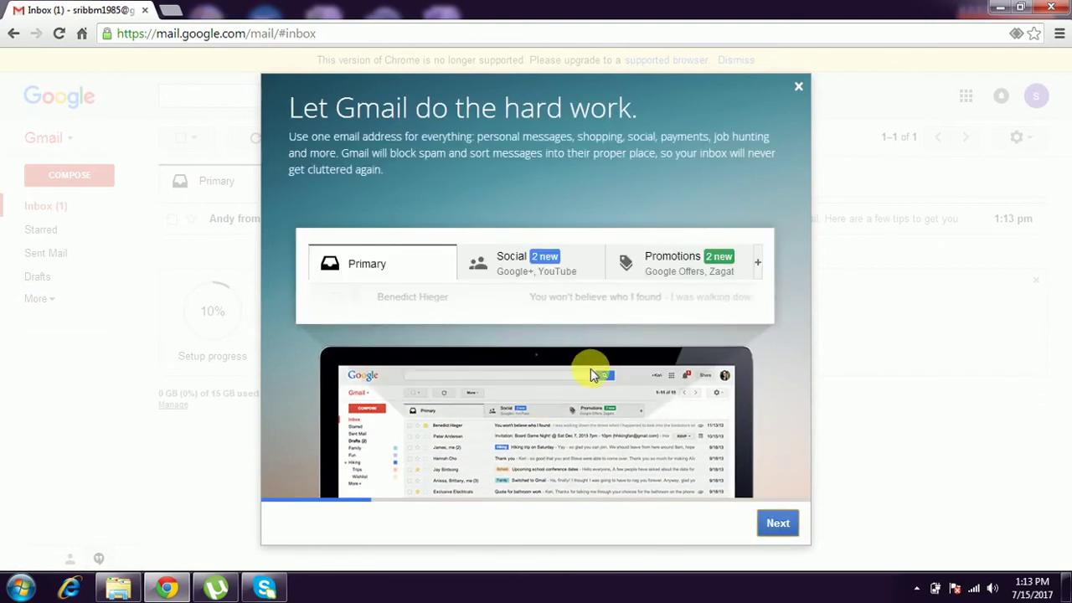
Step: Step through all four Gmail welcome slides and finish with Go to Gmail
left_click(777, 527)
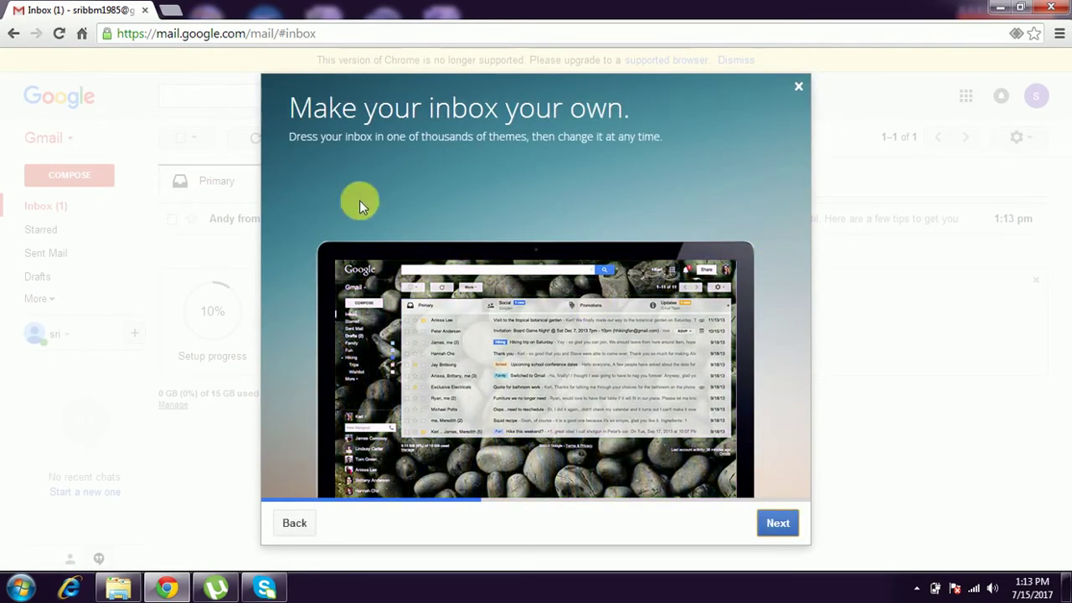
left_click(775, 527)
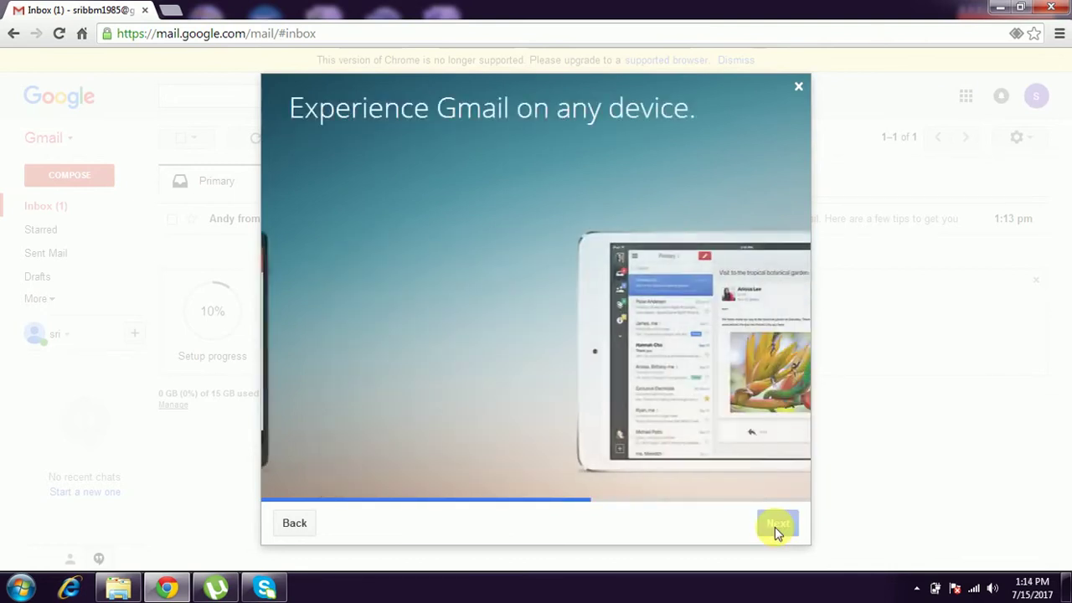
left_click(775, 527)
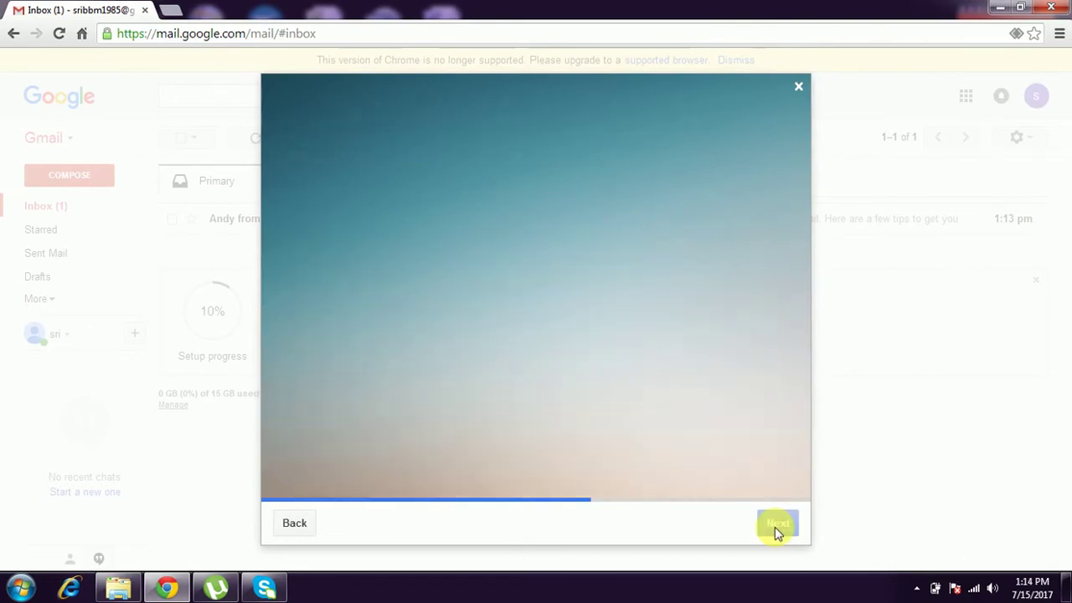
left_click(774, 527)
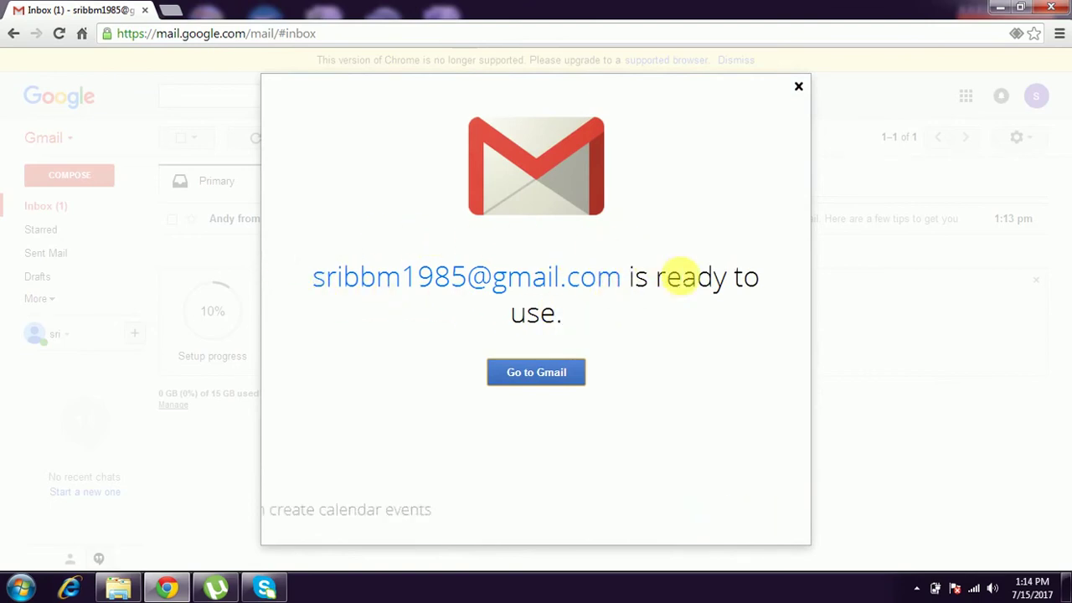
left_click(543, 381)
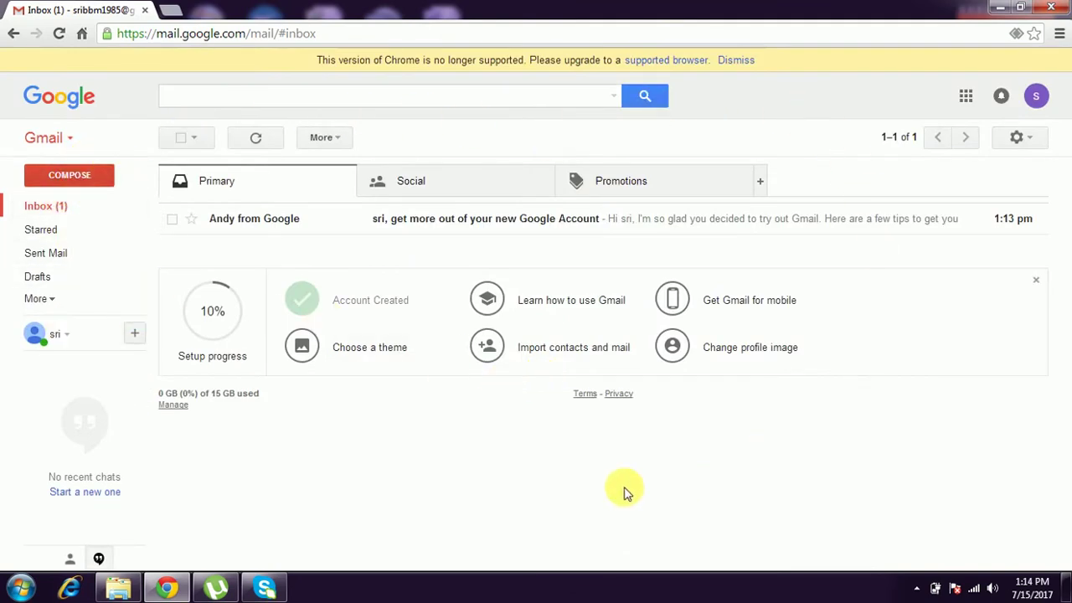
Step: In the Primary tab, open and read the 'get more out of your new Google Account' message
left_click(218, 180)
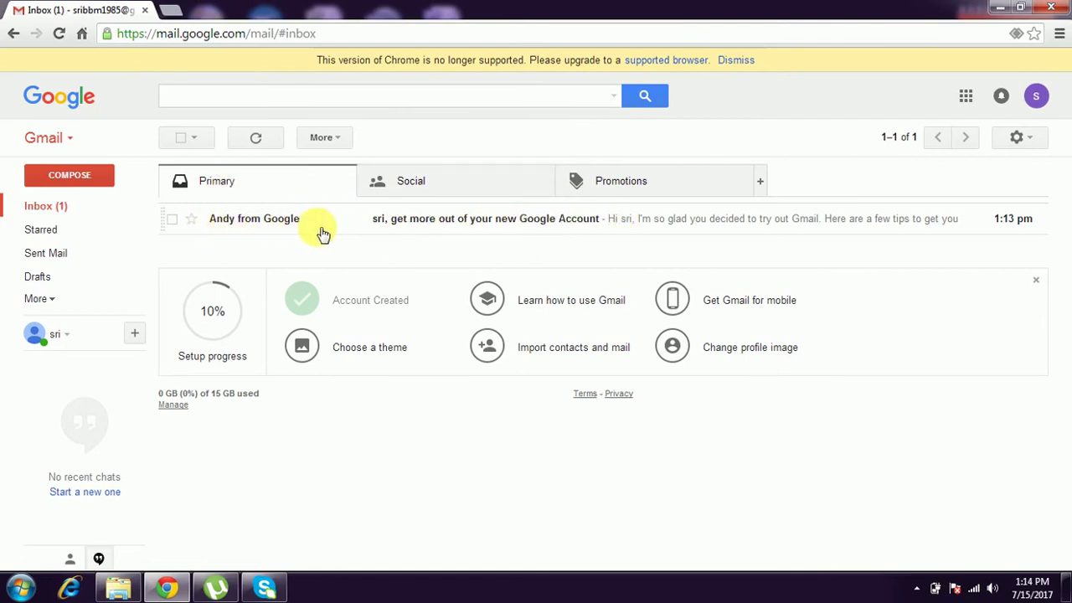
left_click(448, 227)
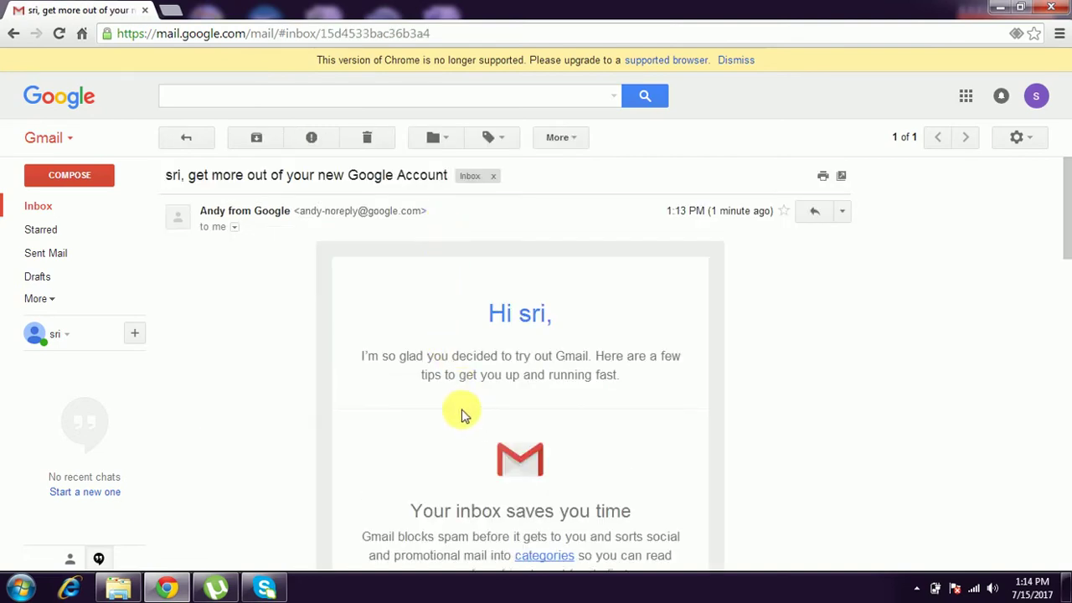
scroll(463, 415, "down", 4)
scroll(447, 430, "up", 4)
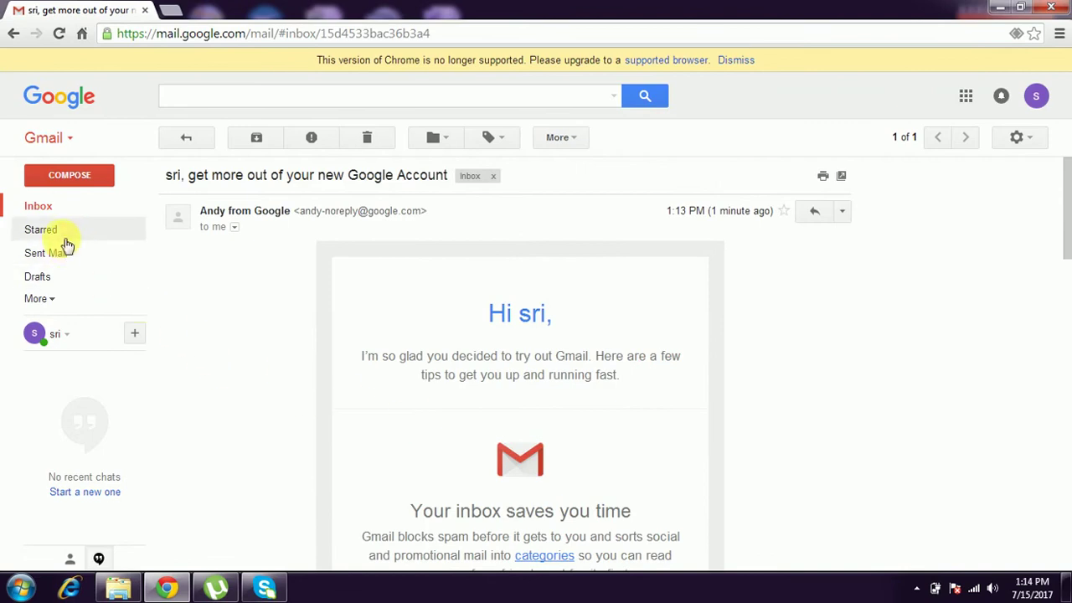
Step: Start a new email and enter the recipient's Gmail address, correcting it to end in .com
left_click(75, 175)
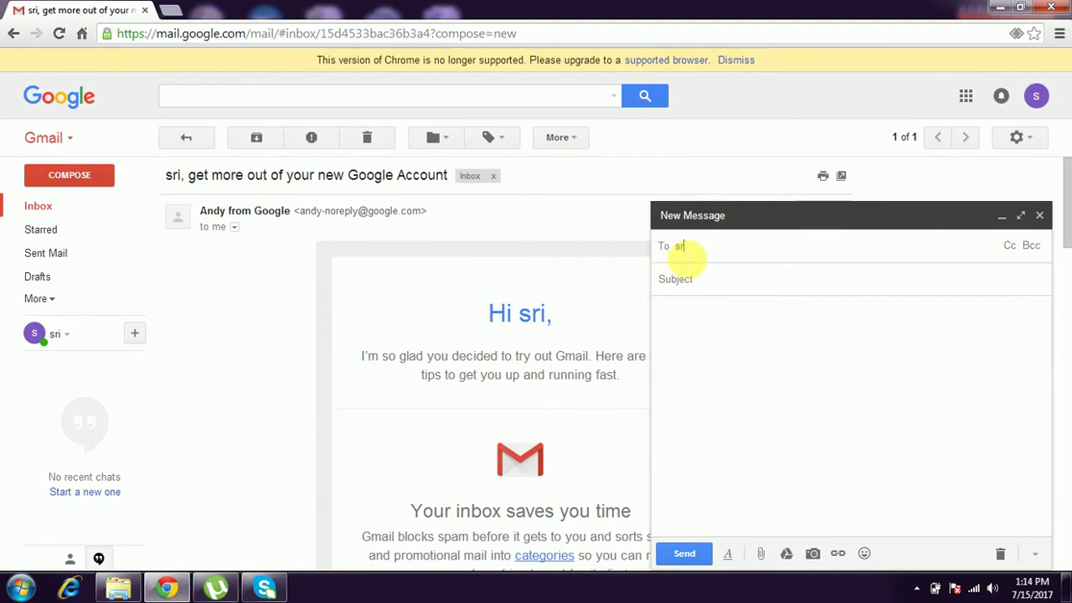
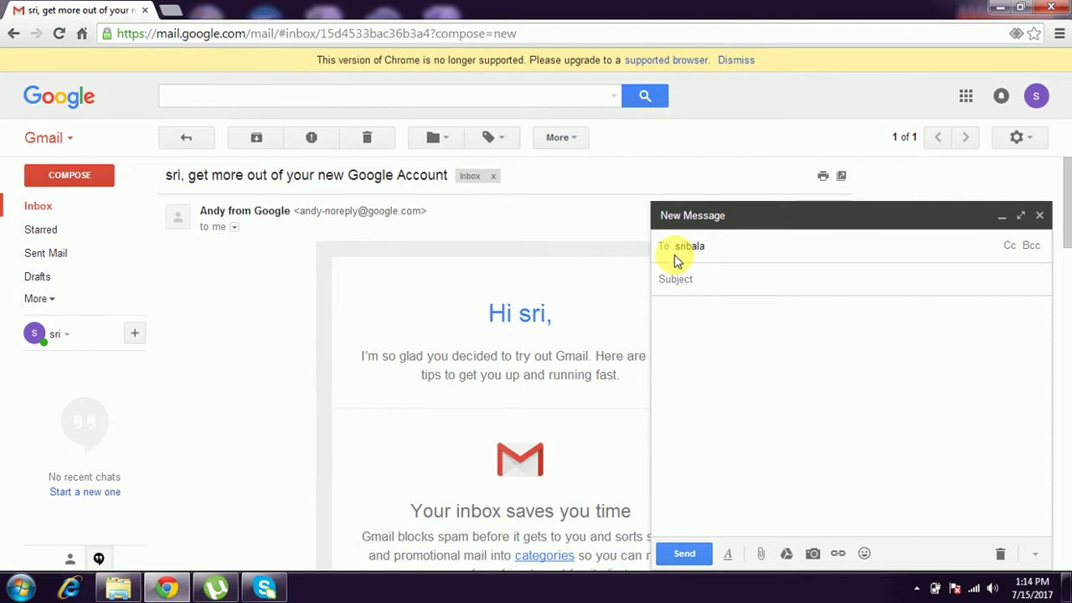
left_click_drag(712, 249, 620, 250)
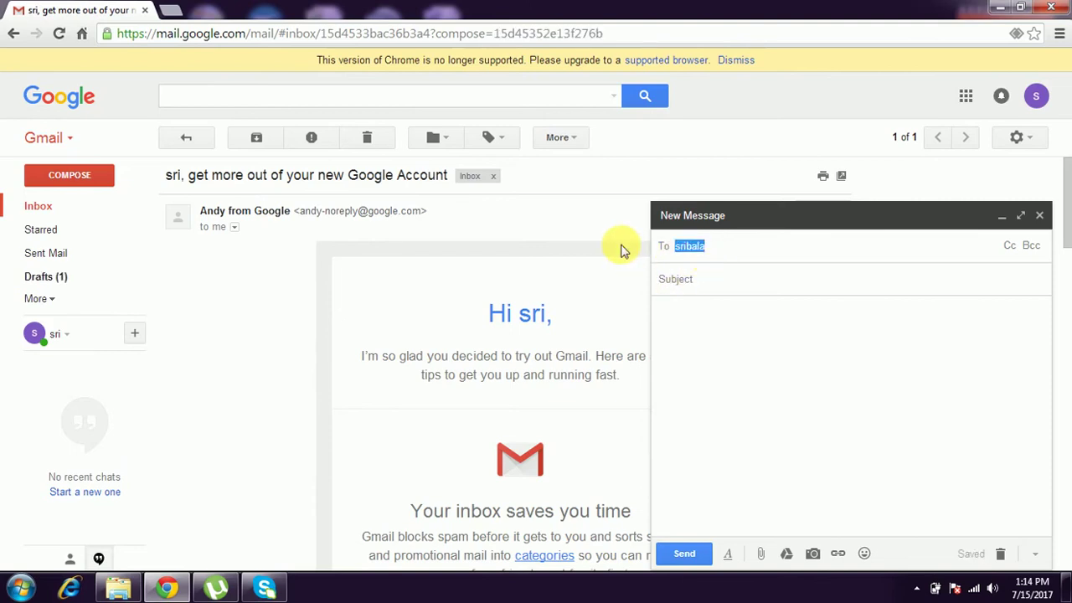
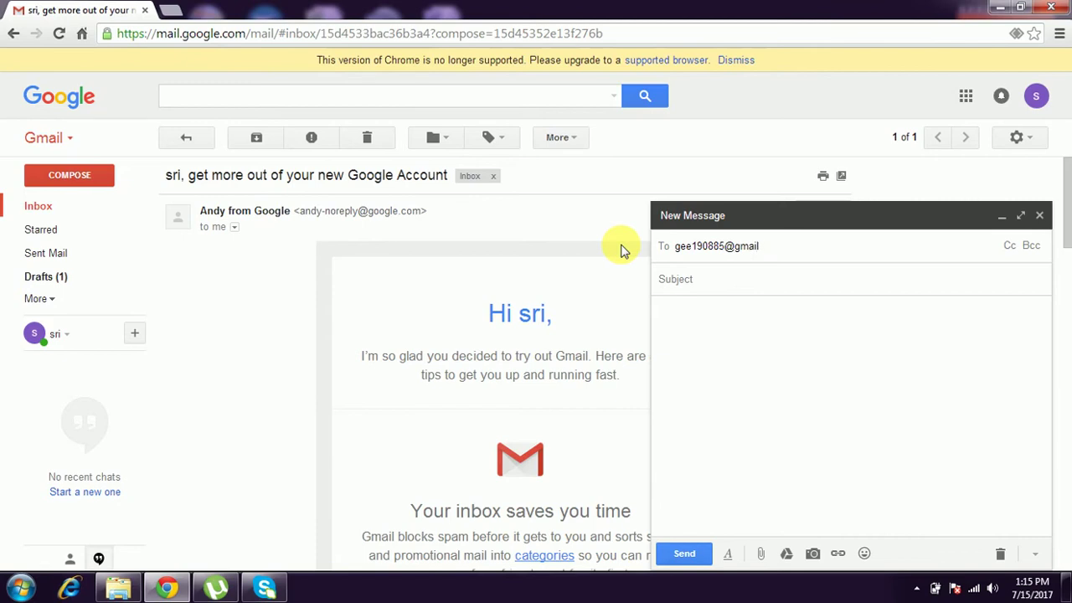
left_click(681, 281)
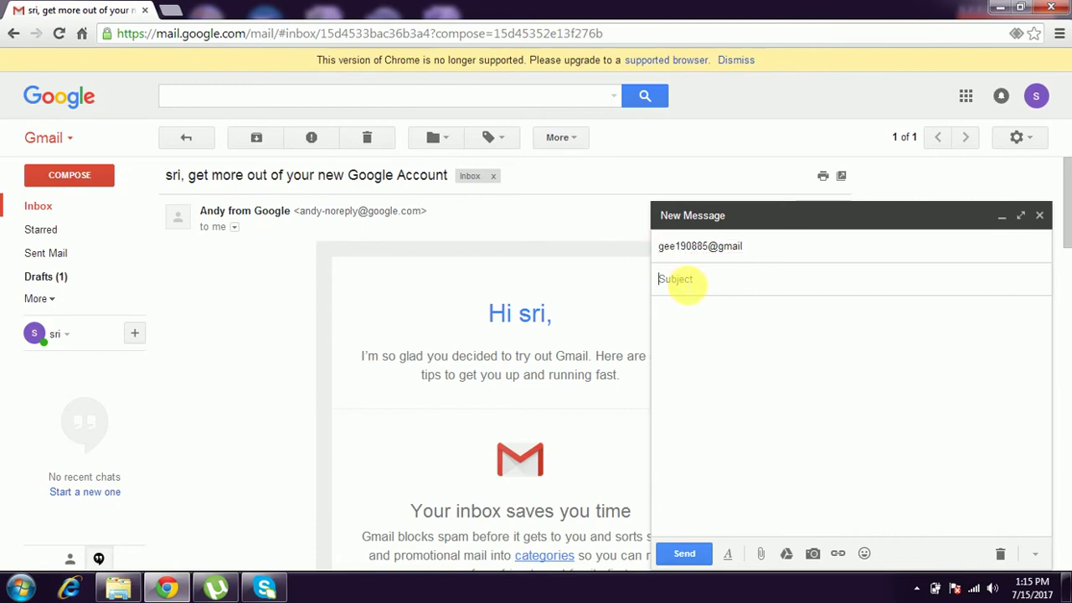
left_click(749, 252)
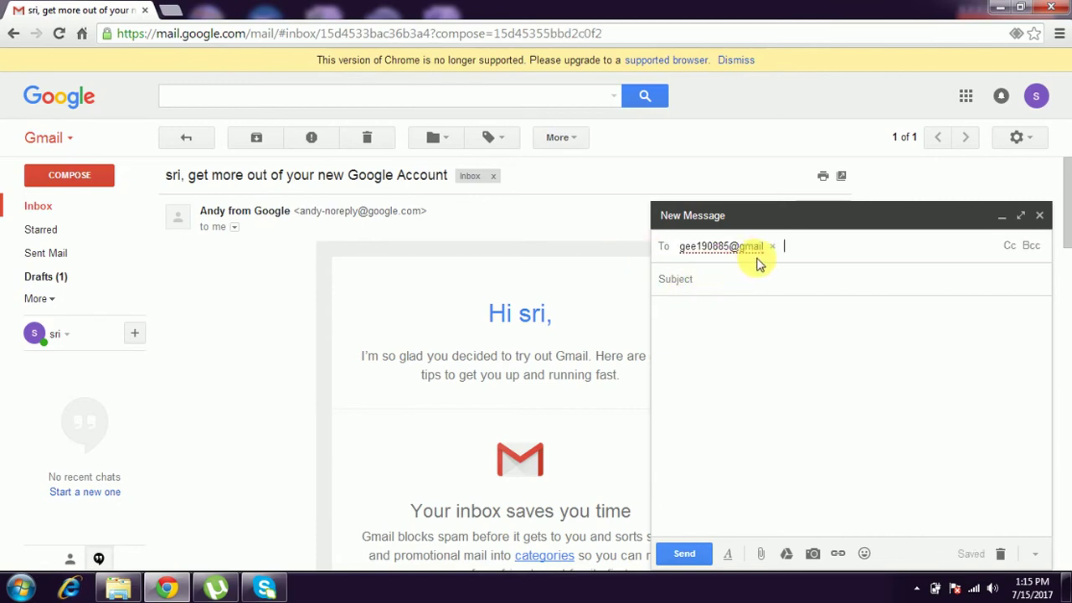
double_click(769, 248)
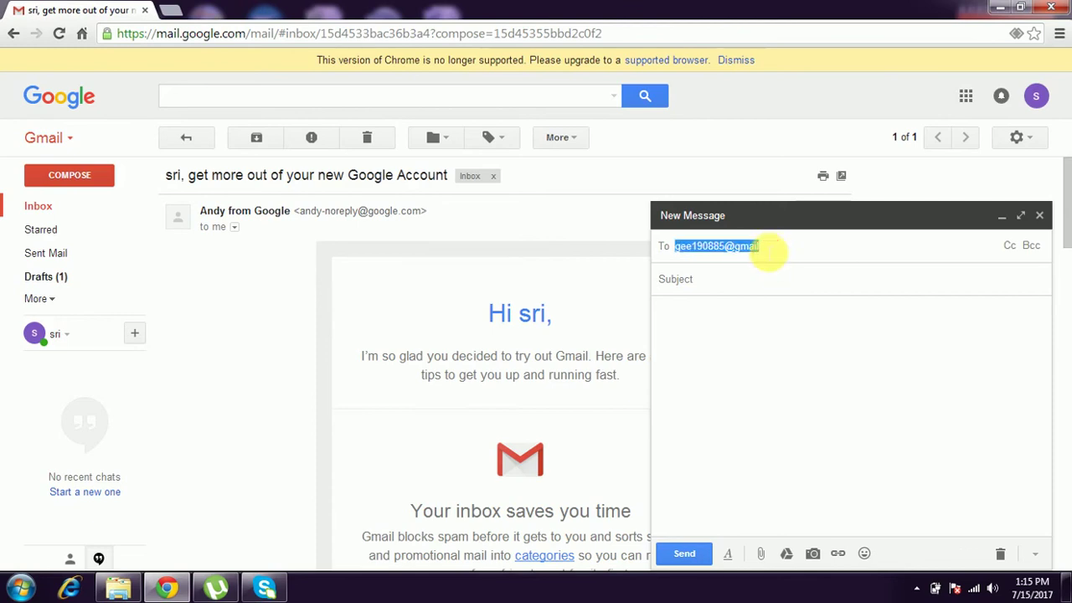
left_click(769, 255)
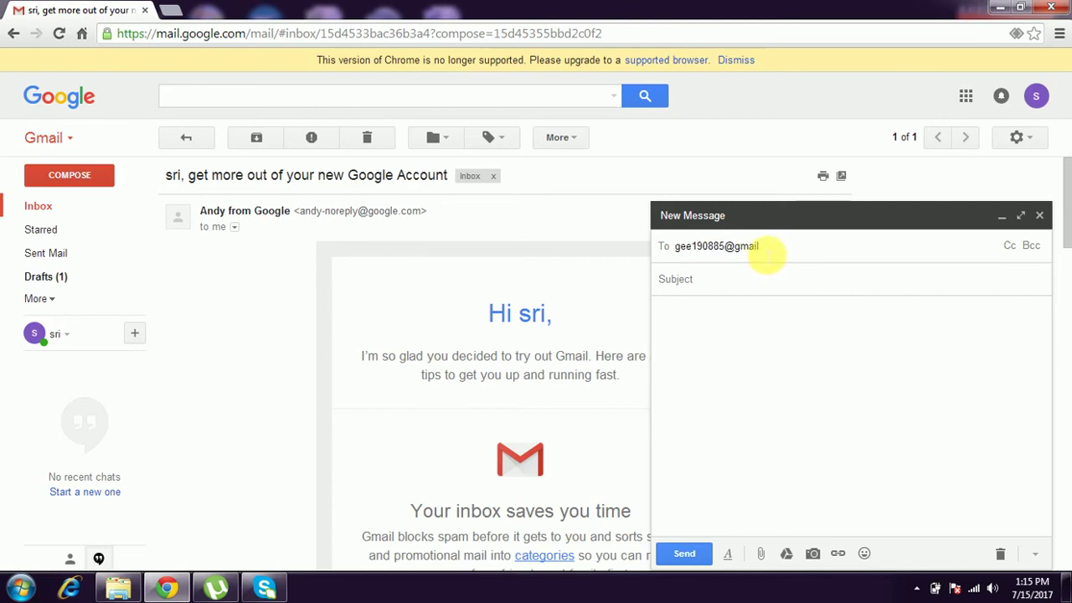
type(".com")
Step: Set the subject to 'demo' and begin writing the message body
left_click(717, 283)
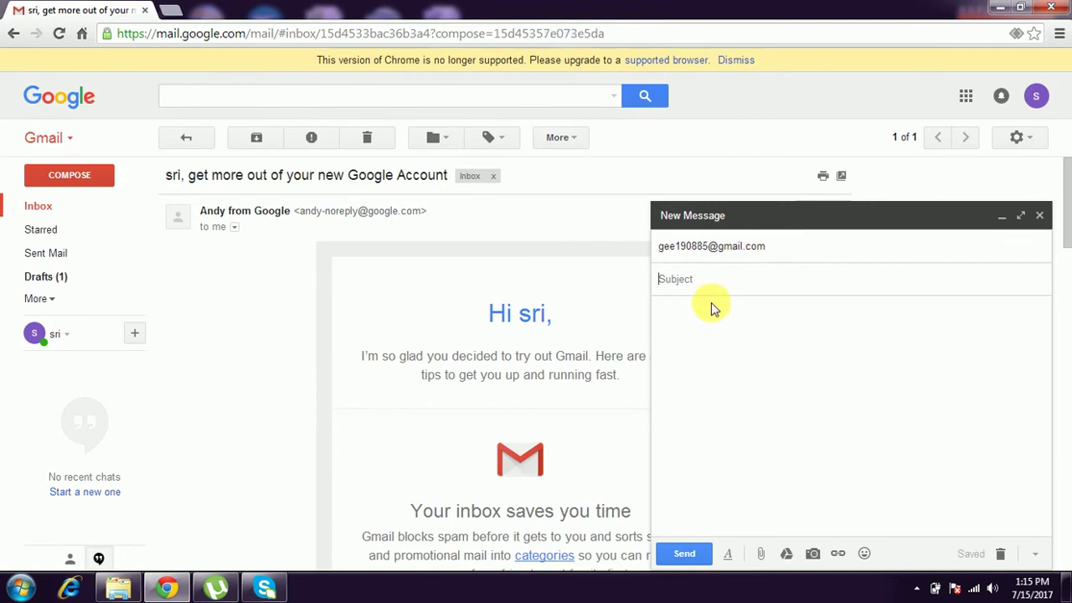
type("demo")
left_click(731, 343)
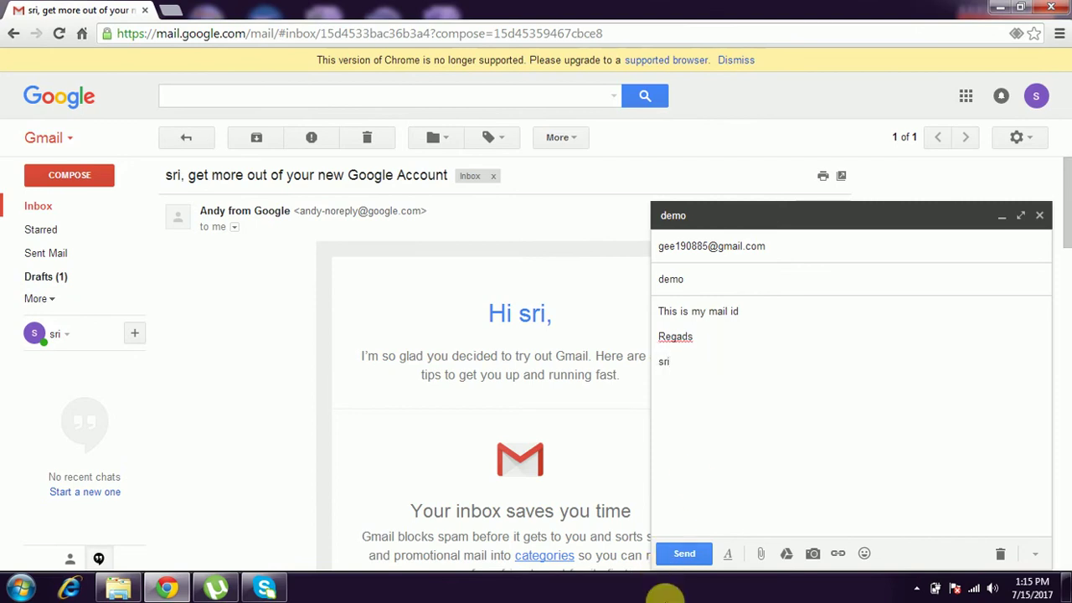
Step: Send the 'demo' email, confirm it appears in Sent Mail, and return to the inbox
left_click(682, 555)
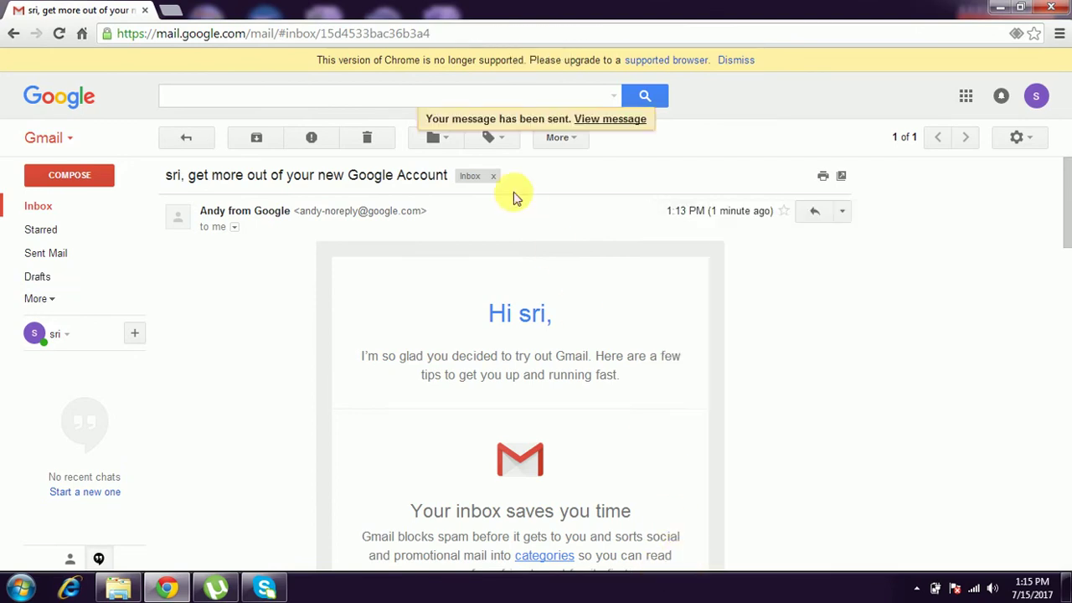
left_click(621, 120)
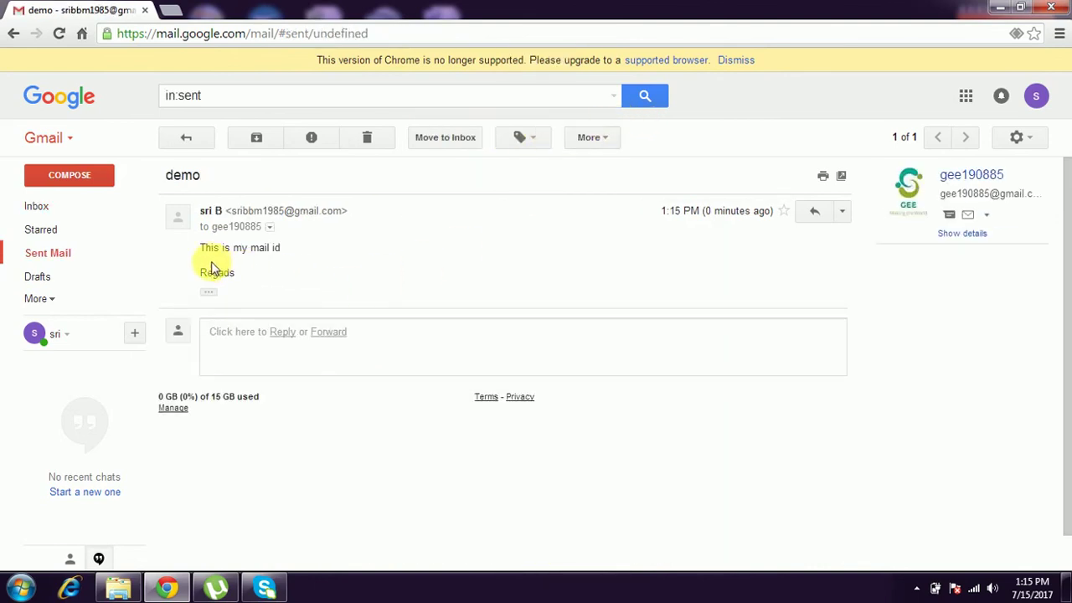
left_click(55, 262)
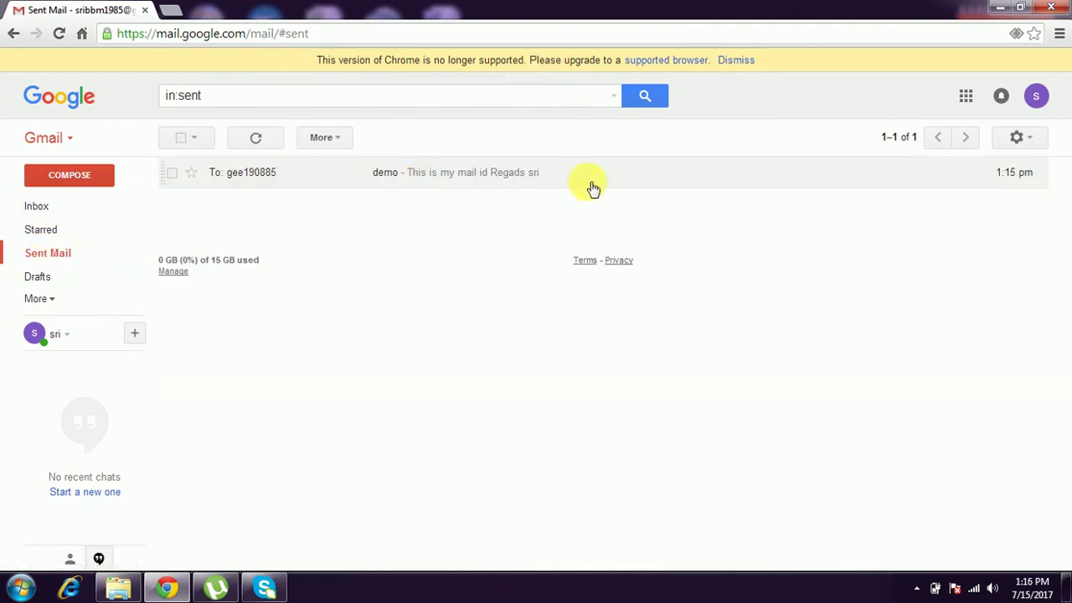
left_click(60, 213)
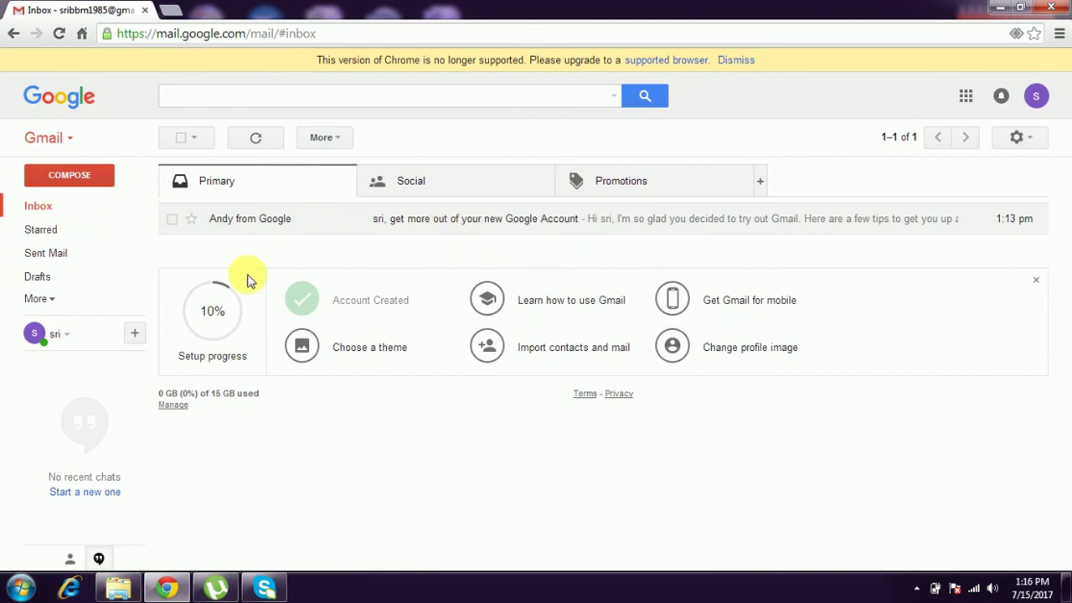
Step: Show Sent Mail again, then sign out of the new account from the avatar menu
left_click(71, 253)
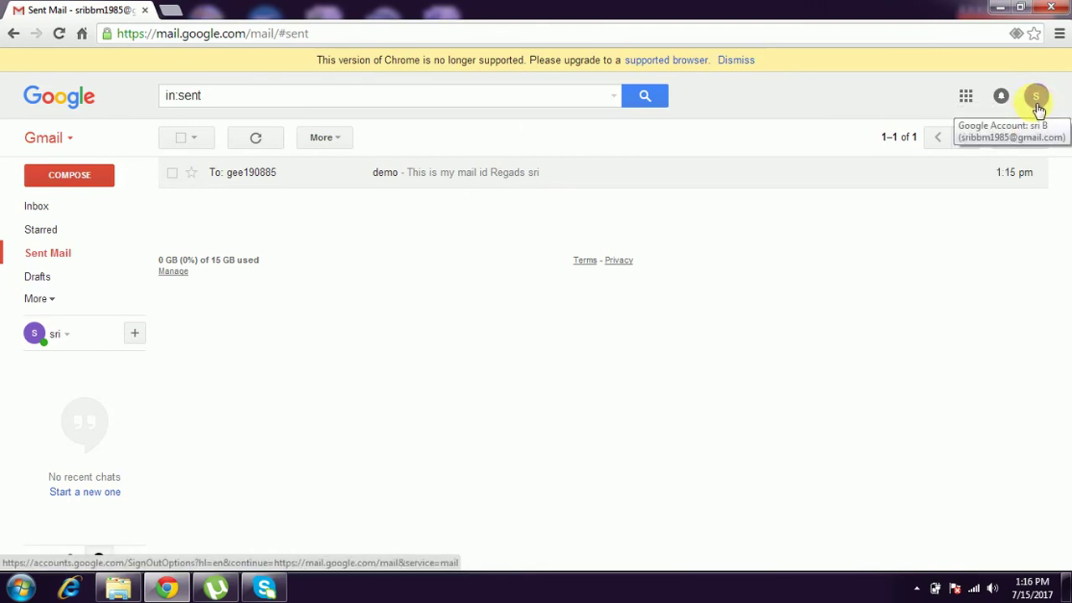
left_click(1036, 100)
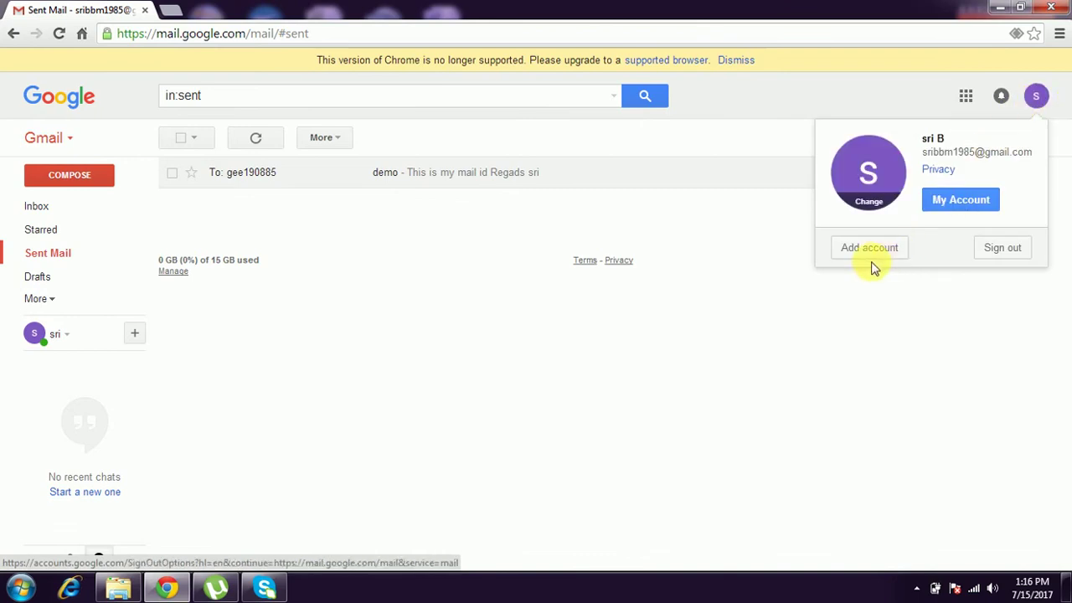
left_click(1001, 251)
left_click(1001, 248)
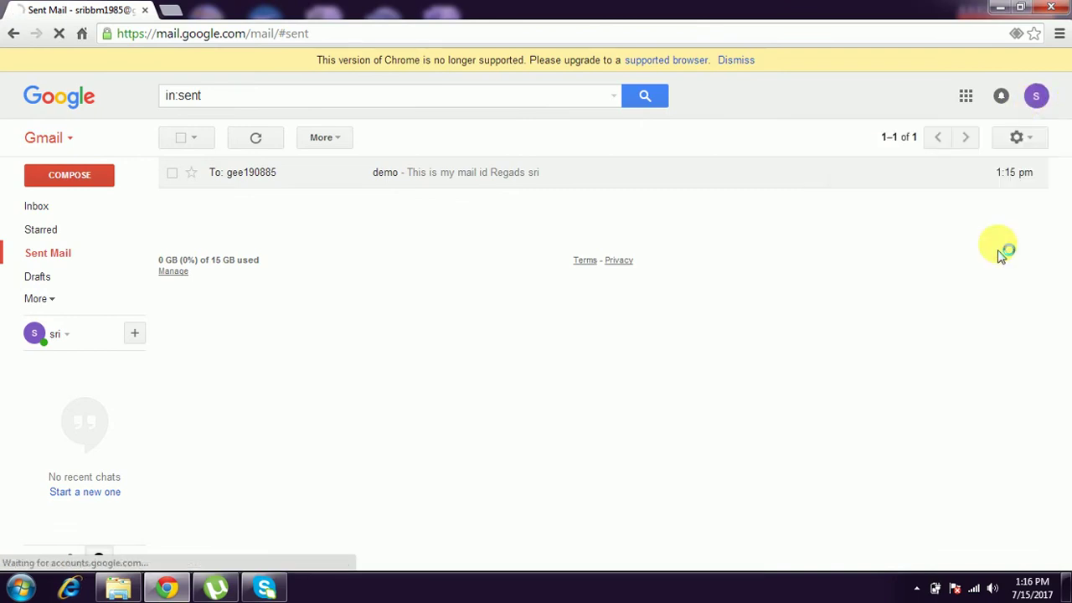